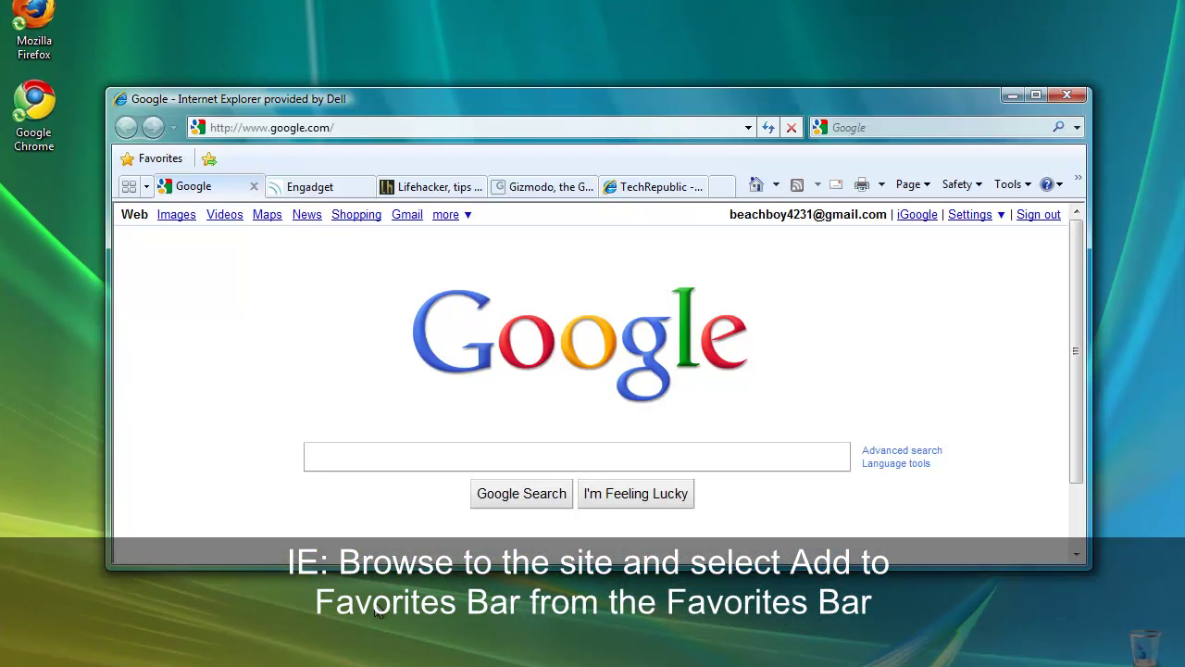
# Add the Google page to the Favorites Bar, then hide and re-show the Favorites Bar.
pyautogui.click(210, 160)
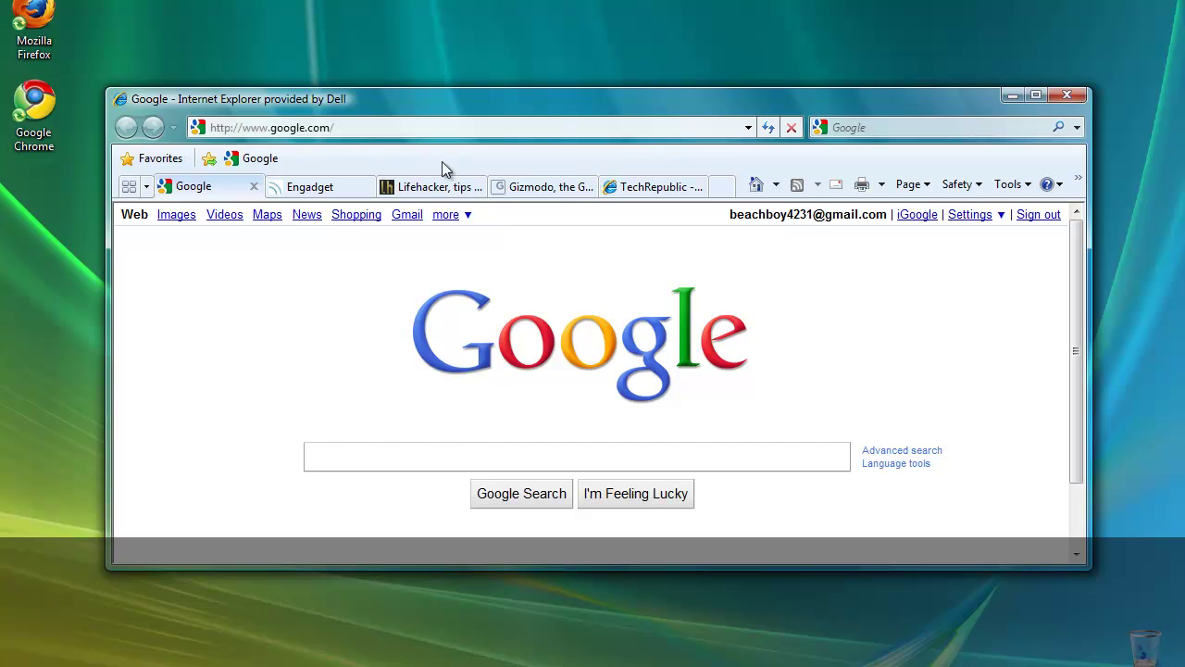
pyautogui.rightClick(742, 184)
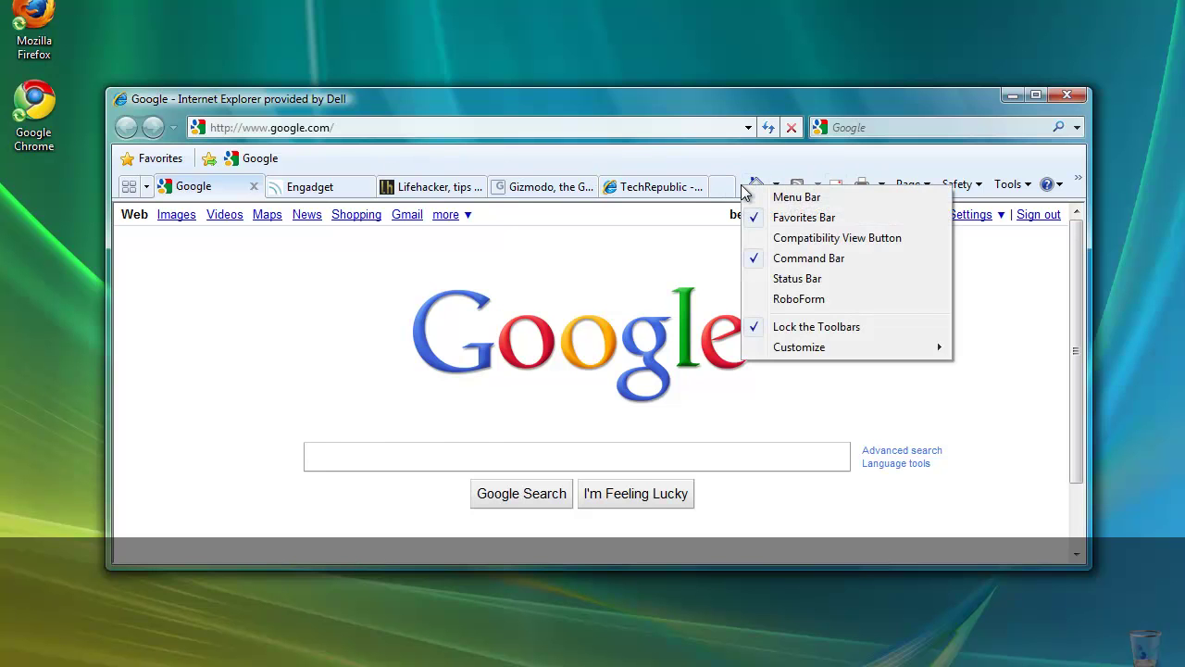
pyautogui.click(759, 223)
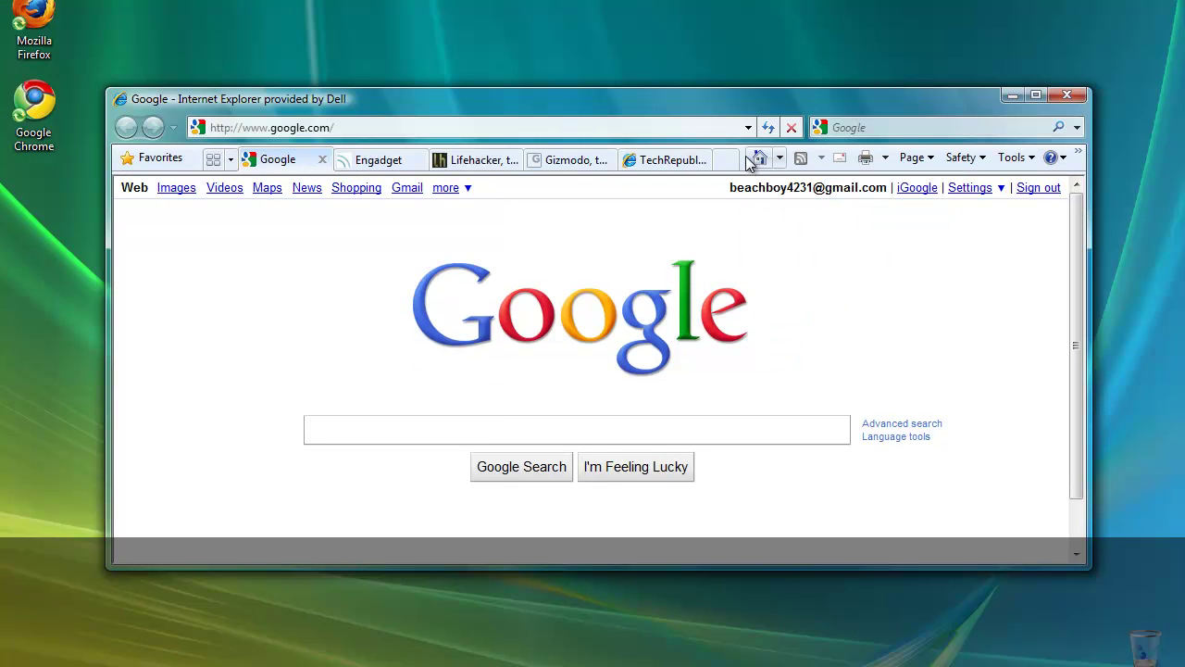
pyautogui.rightClick(742, 164)
pyautogui.click(770, 192)
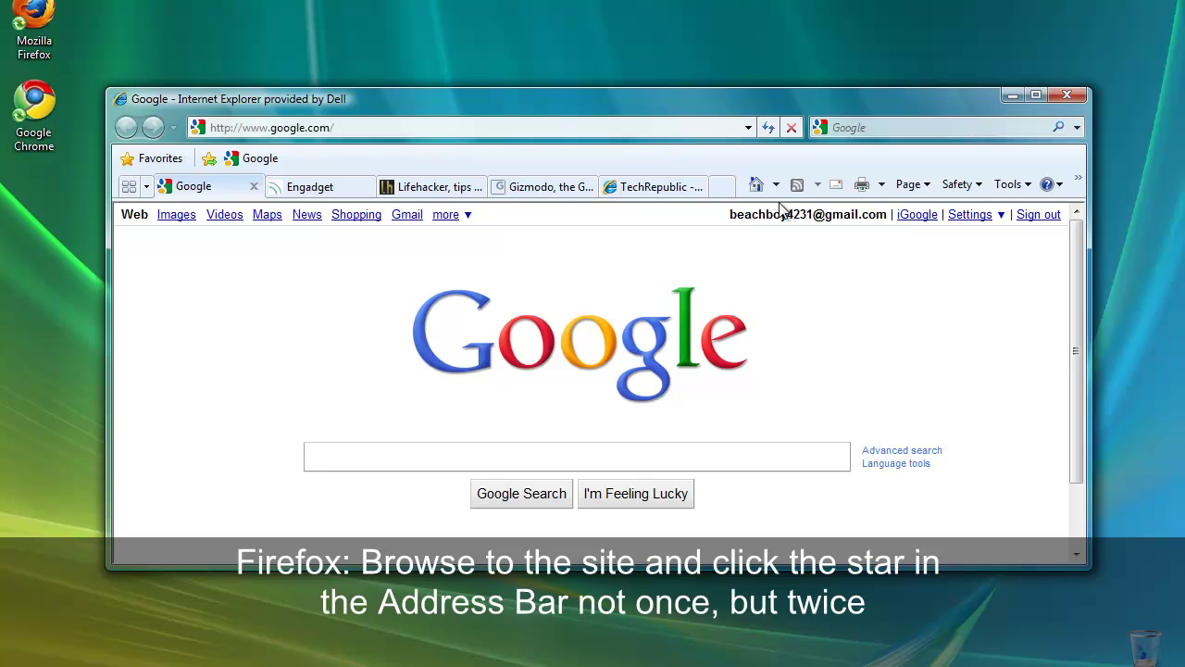
# Launch Firefox and bookmark the Google page into the Bookmarks Toolbar folder.
pyautogui.click(34, 25)
pyautogui.doubleClick(34, 25)
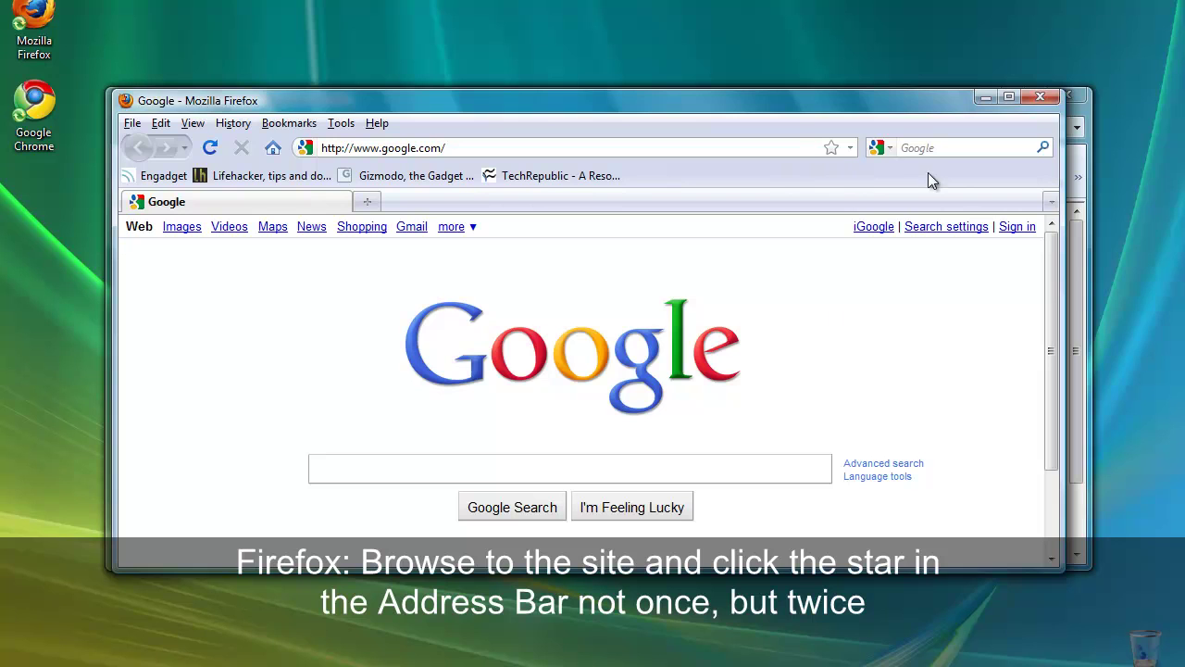
pyautogui.click(832, 149)
pyautogui.click(832, 148)
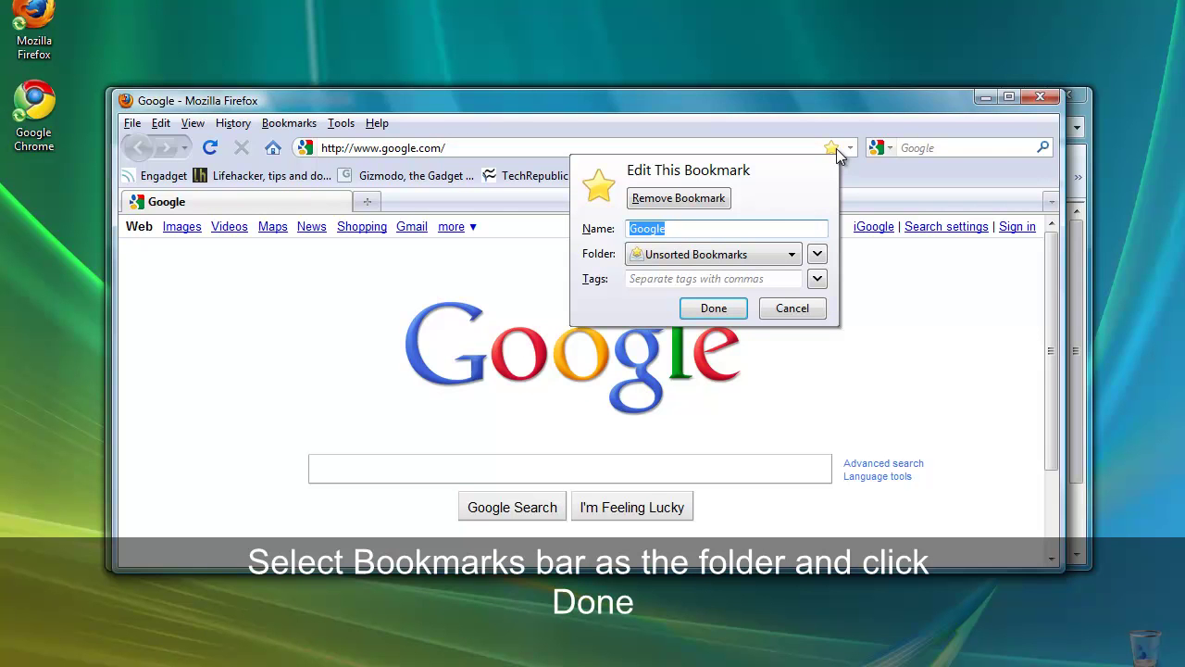
pyautogui.click(783, 260)
pyautogui.click(771, 280)
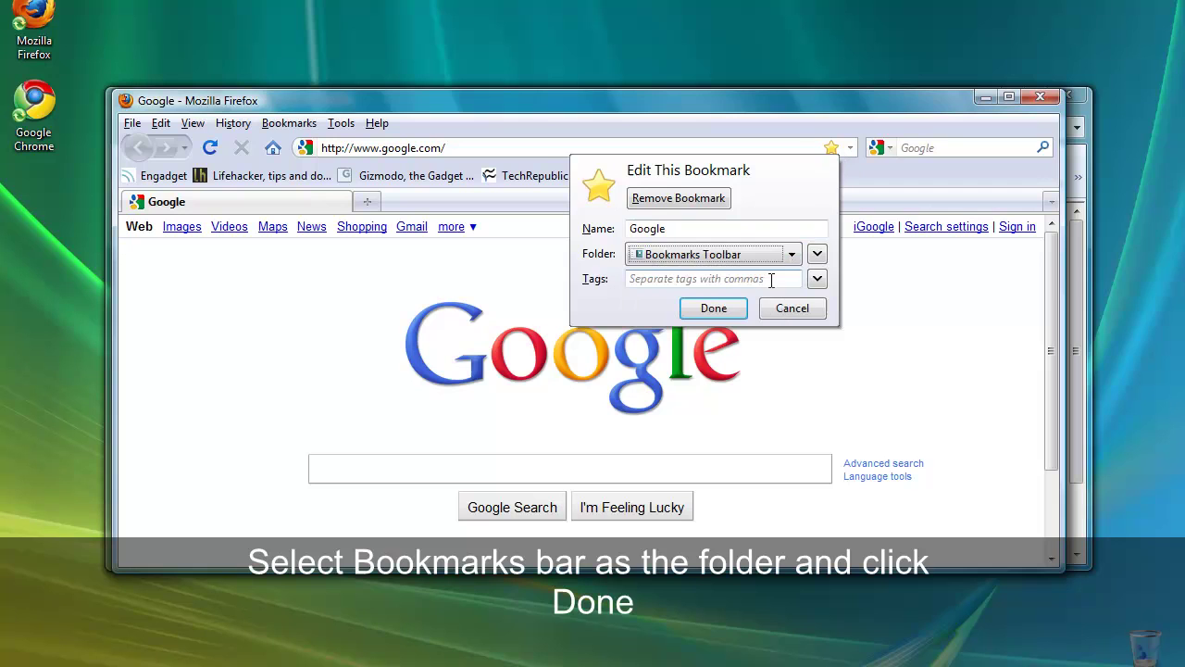
pyautogui.click(706, 310)
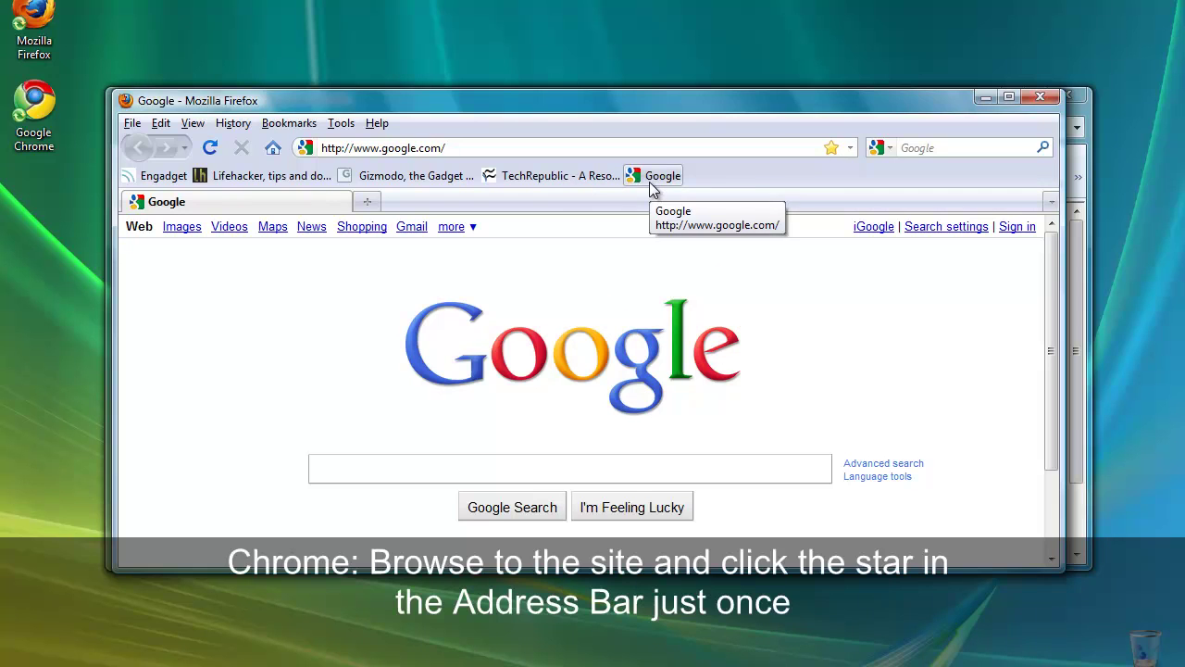
# Launch Chrome, load google.com, bookmark it to the bookmarks bar, and open a new tab.
pyautogui.doubleClick(34, 104)
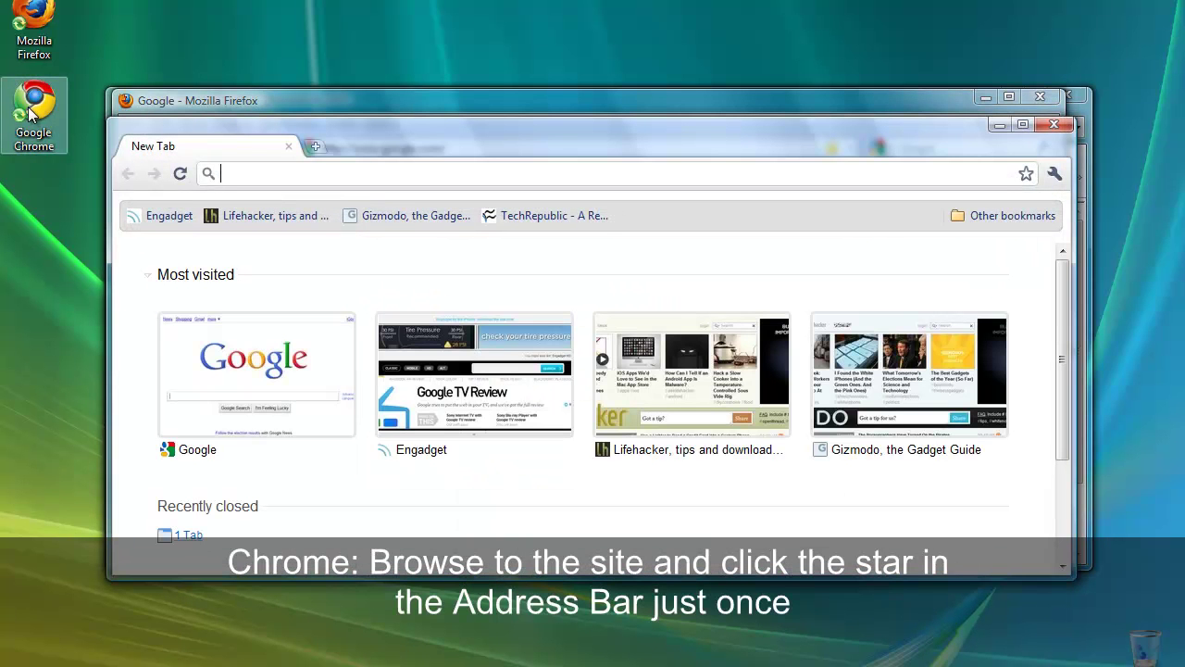
pyautogui.write('google.com')
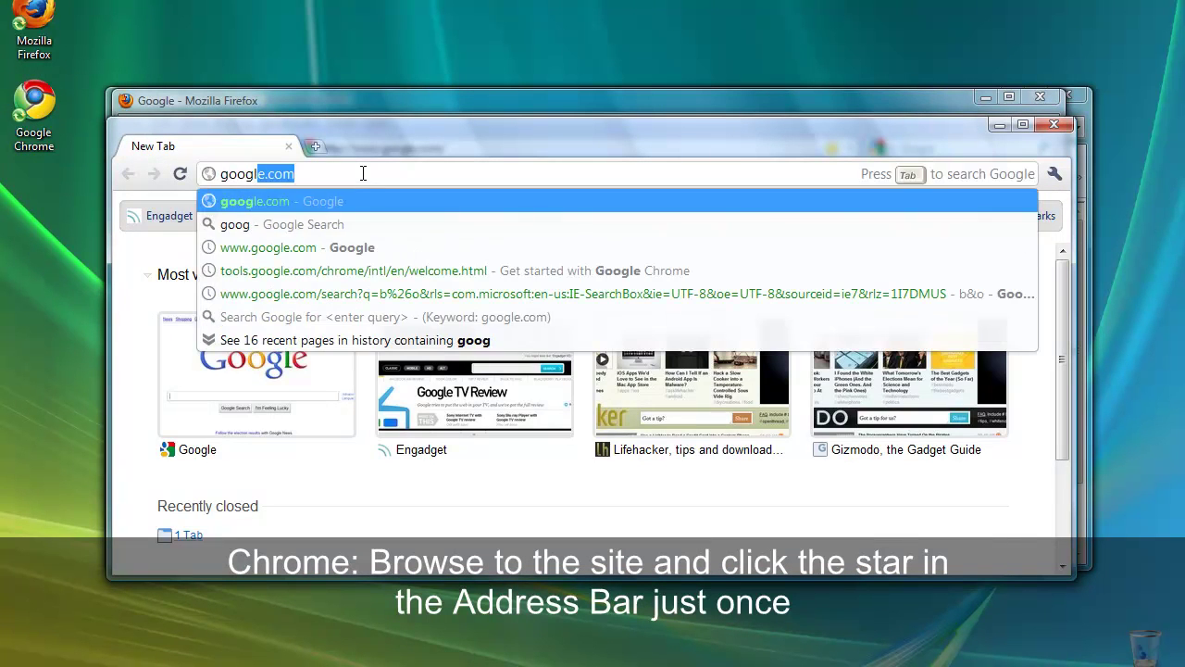
pyautogui.press('Return')
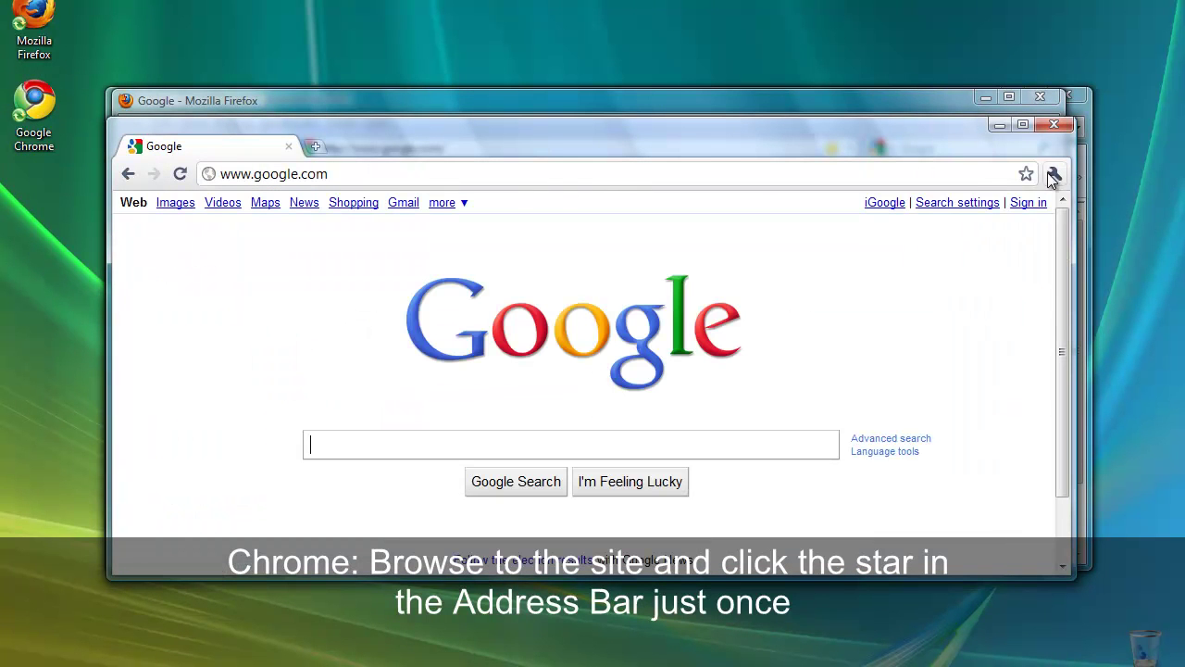
pyautogui.click(1026, 175)
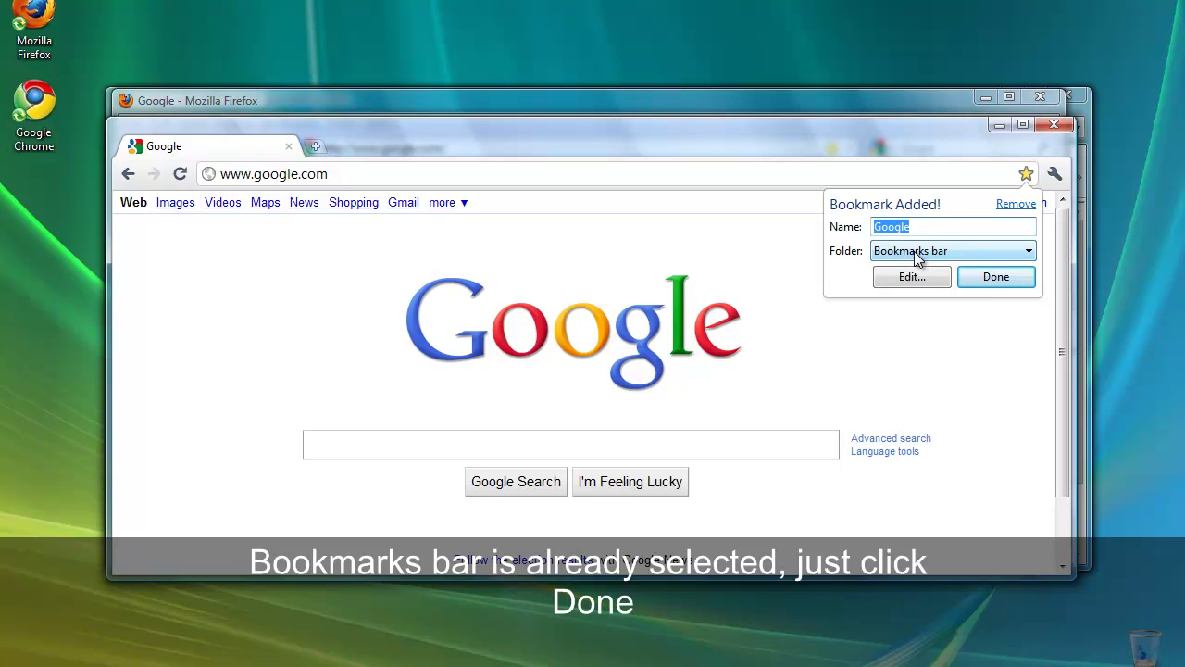
pyautogui.click(997, 277)
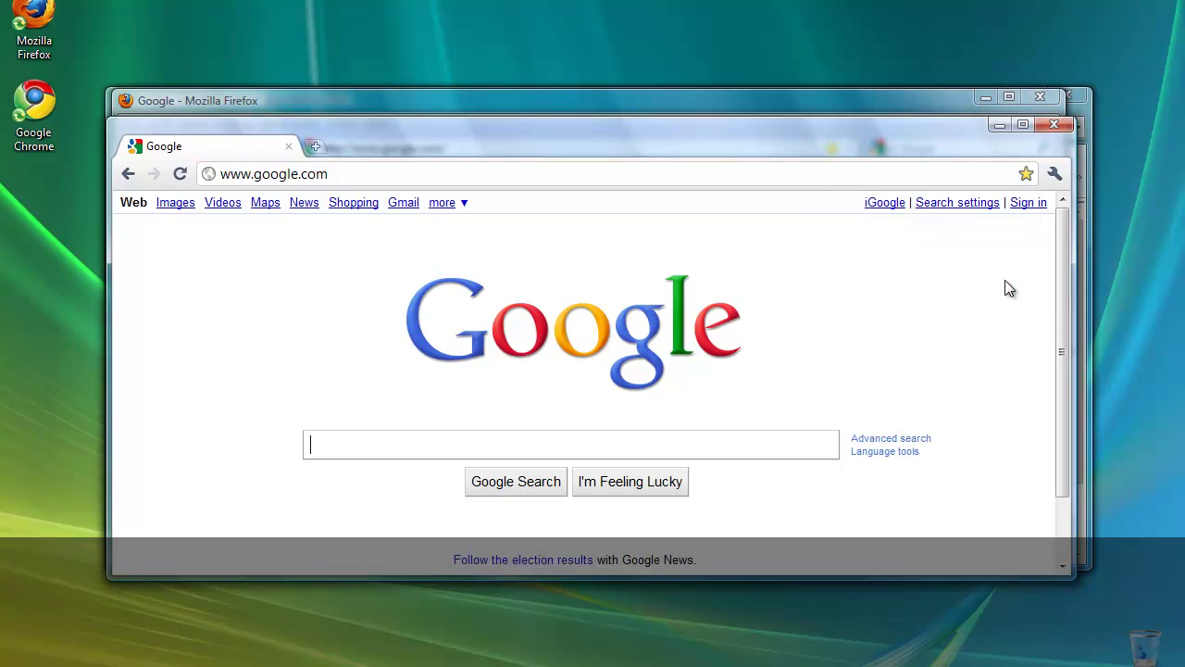
pyautogui.click(316, 147)
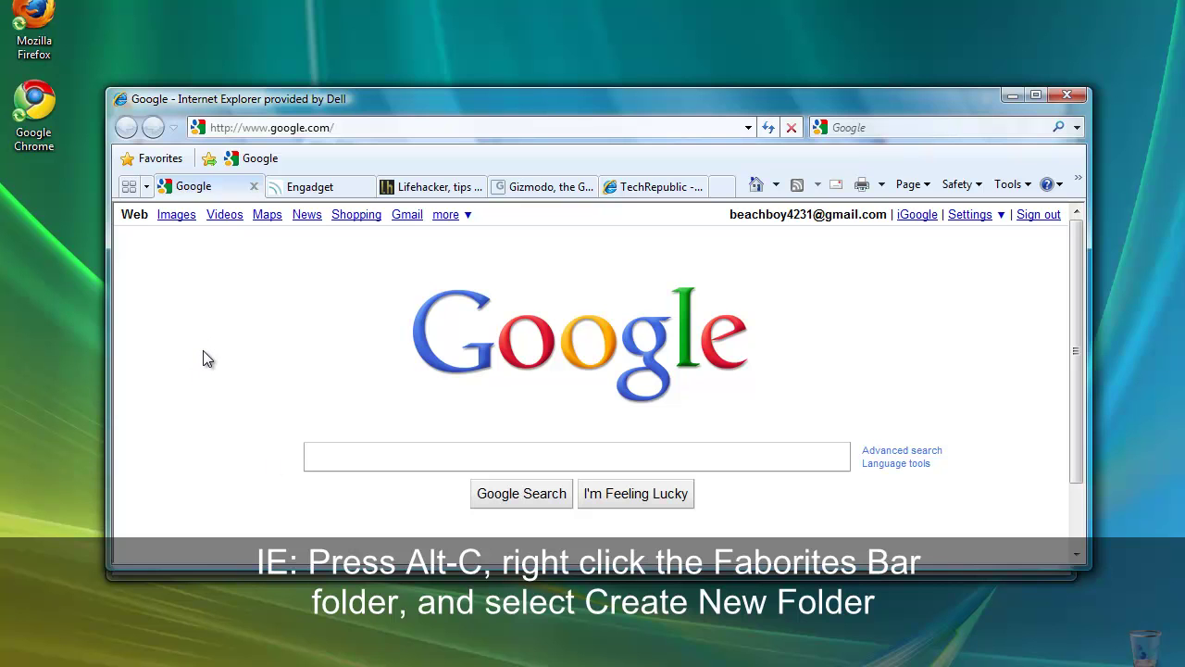
# Create a new folder named 'Test' inside the Favorites Bar folder of the favorites list.
pyautogui.hotkey('alt', 'c')
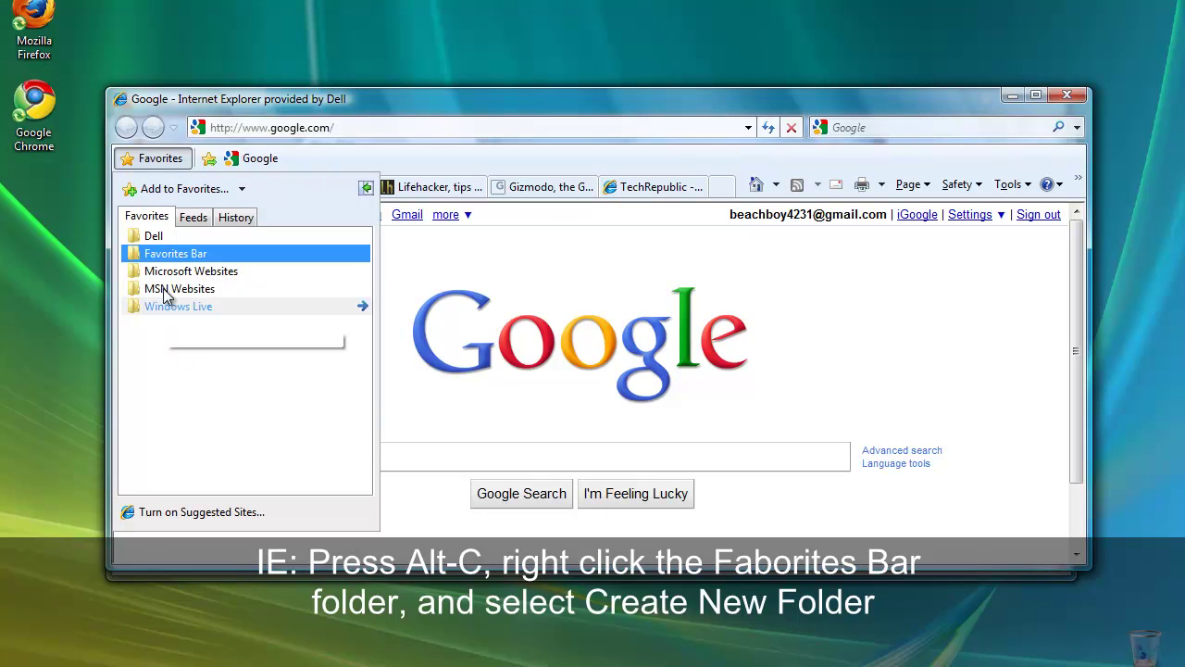
pyautogui.click(176, 255)
pyautogui.rightClick(176, 256)
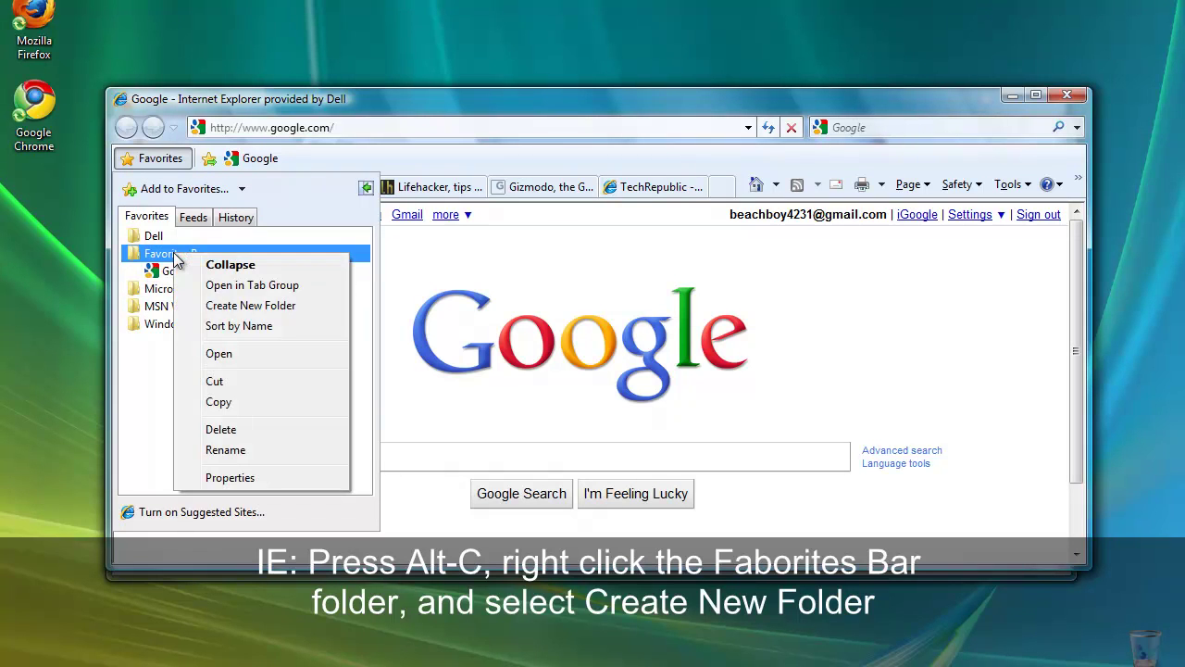
pyautogui.click(235, 307)
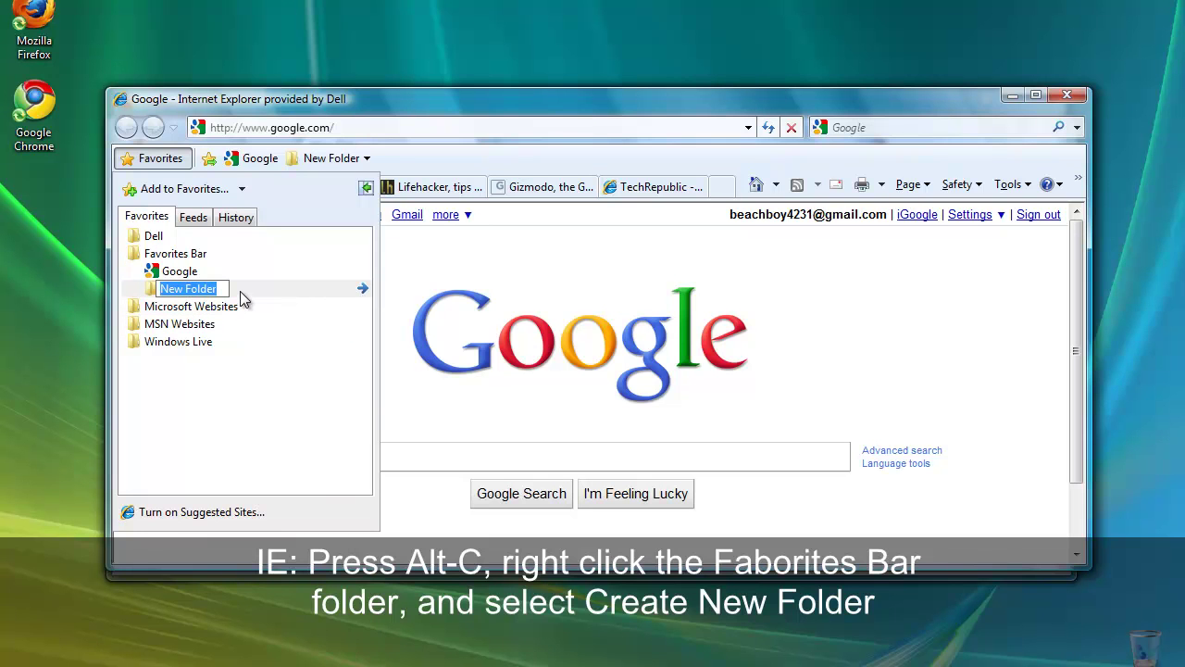
pyautogui.write('Test')
pyautogui.press('Return')
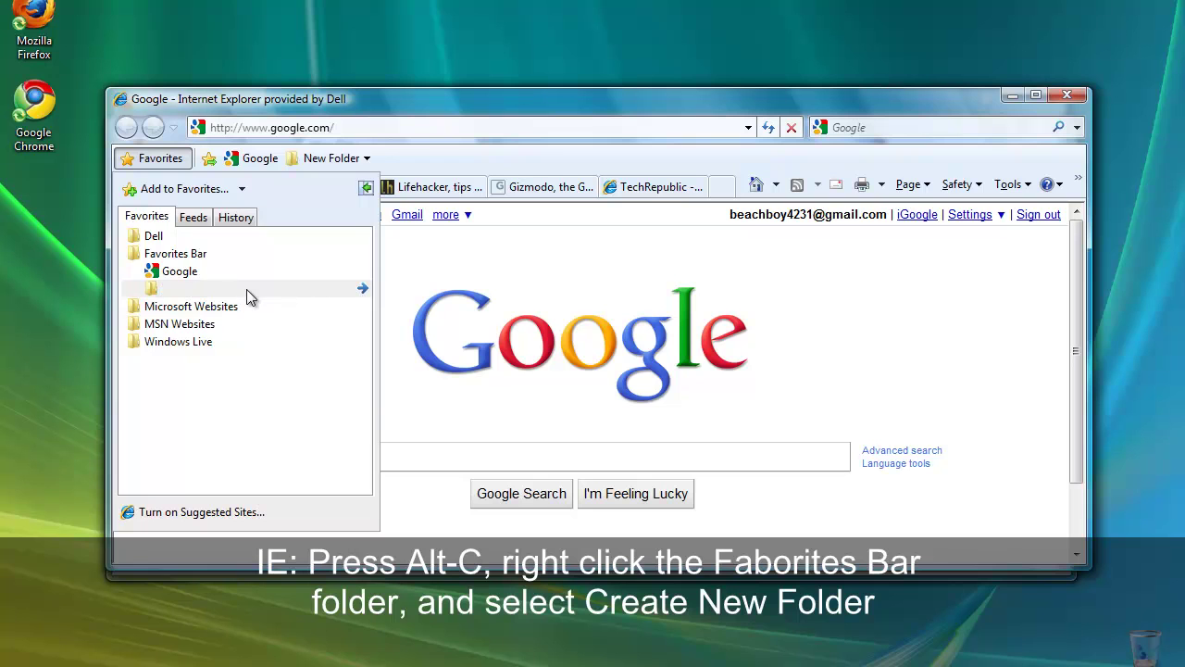
pyautogui.click(153, 159)
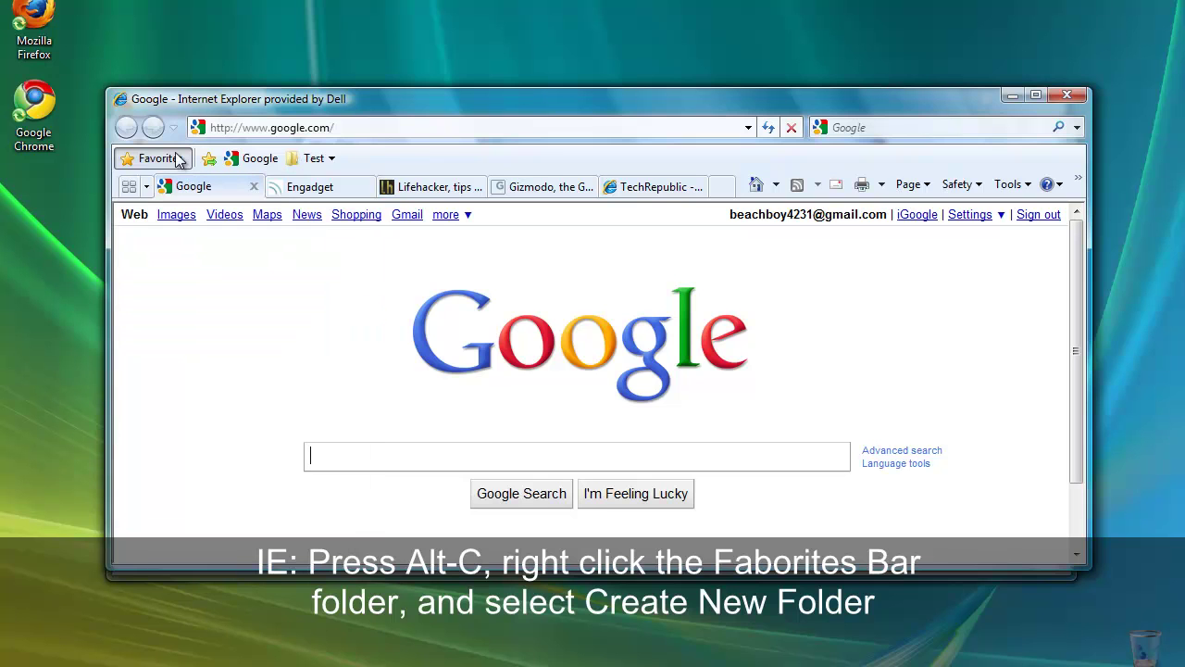
# Rename the 'Test' folder on the Favorites Bar to 'Tech'.
pyautogui.rightClick(308, 163)
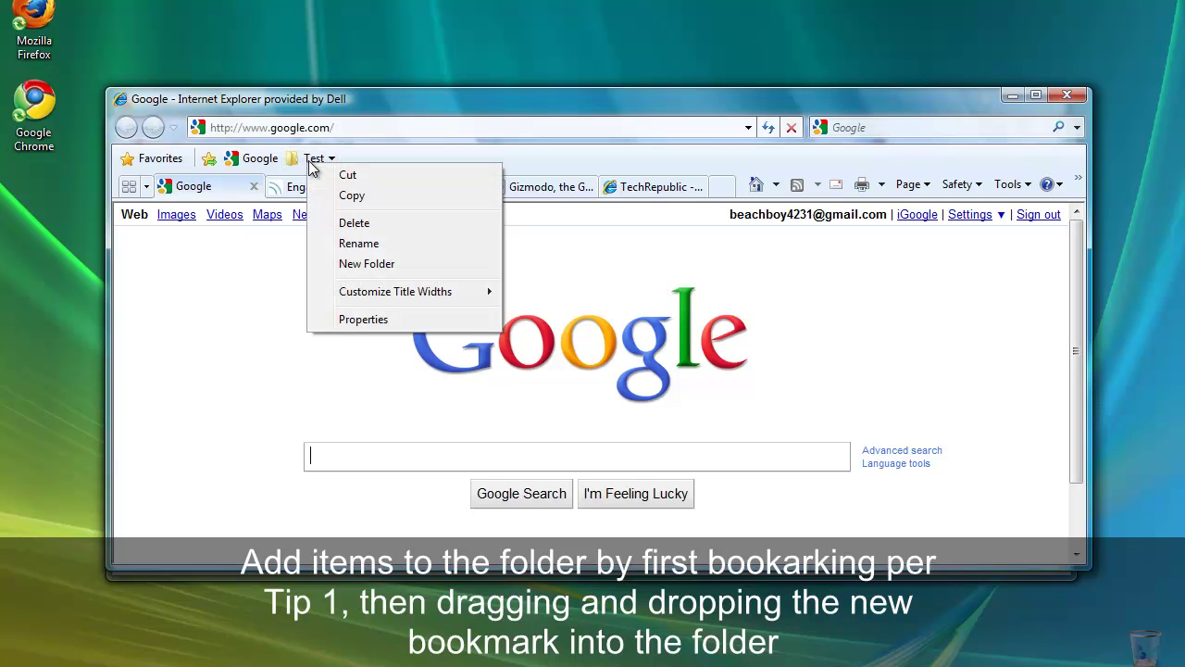
pyautogui.click(363, 243)
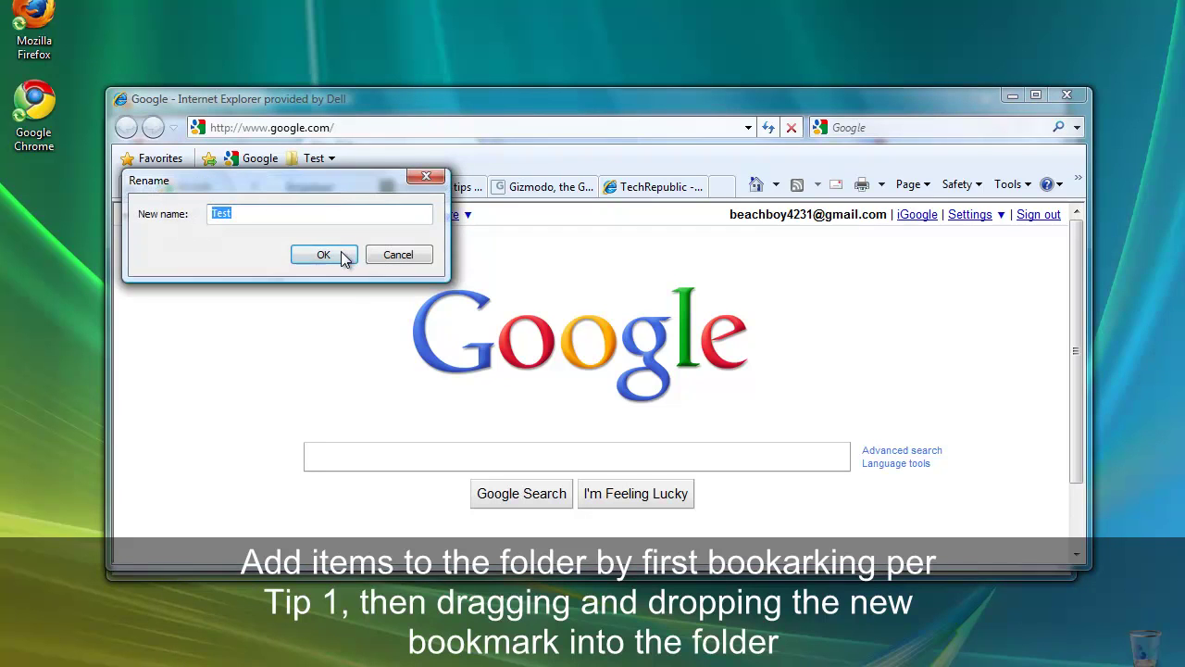
pyautogui.write('Tech')
pyautogui.click(323, 254)
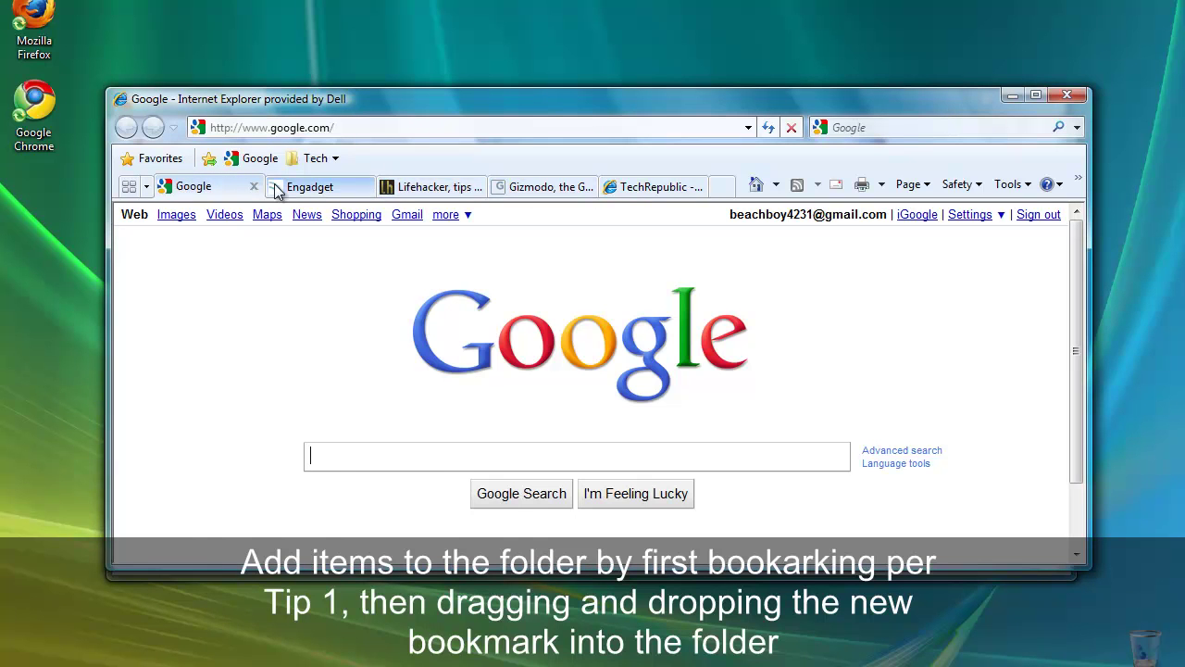
# Add Engadget, Lifehacker, Gizmodo and TechRepublic to the Favorites Bar, closing each tab afterward.
pyautogui.click(254, 186)
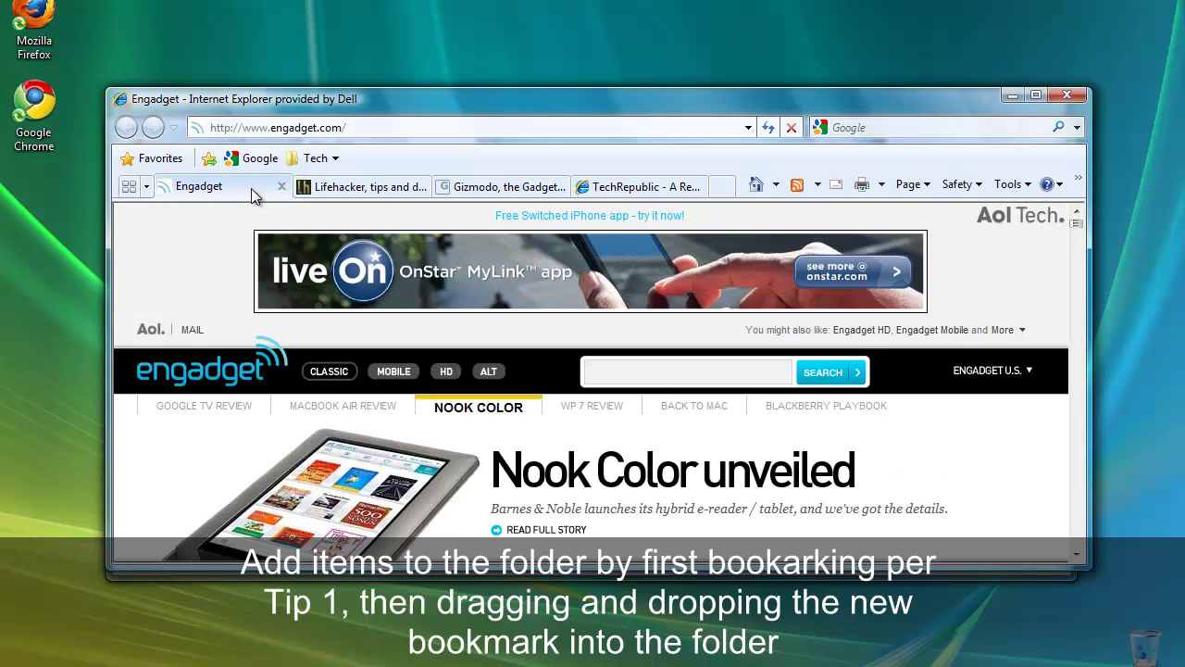
pyautogui.click(209, 161)
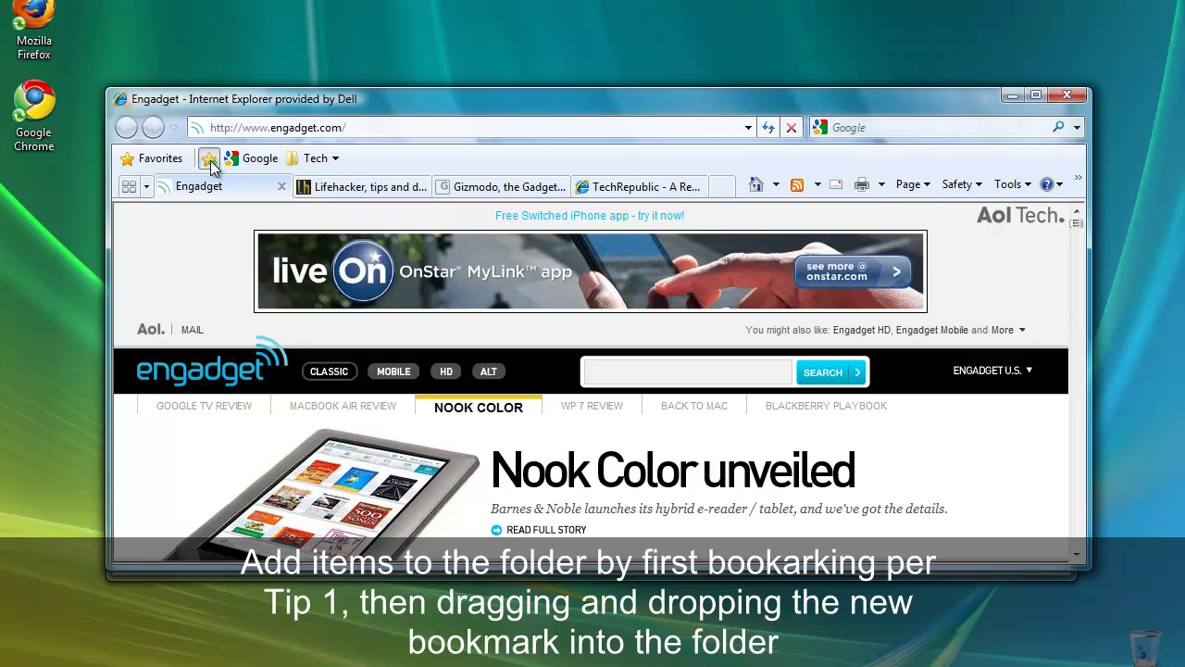
pyautogui.click(281, 186)
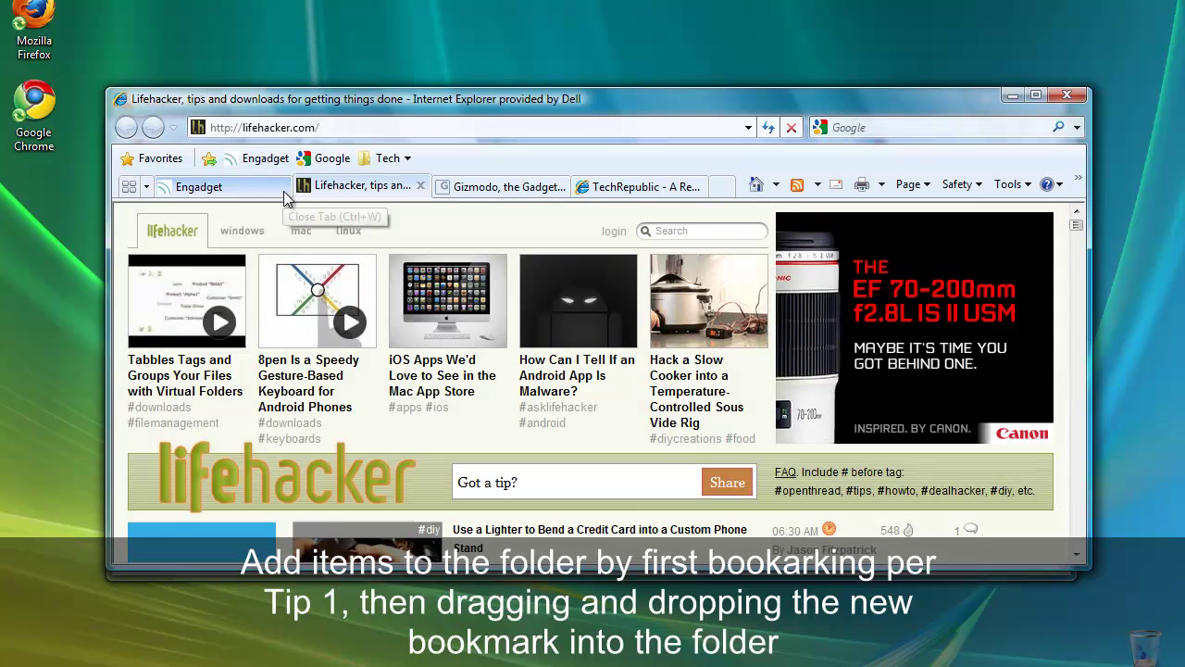
pyautogui.click(209, 163)
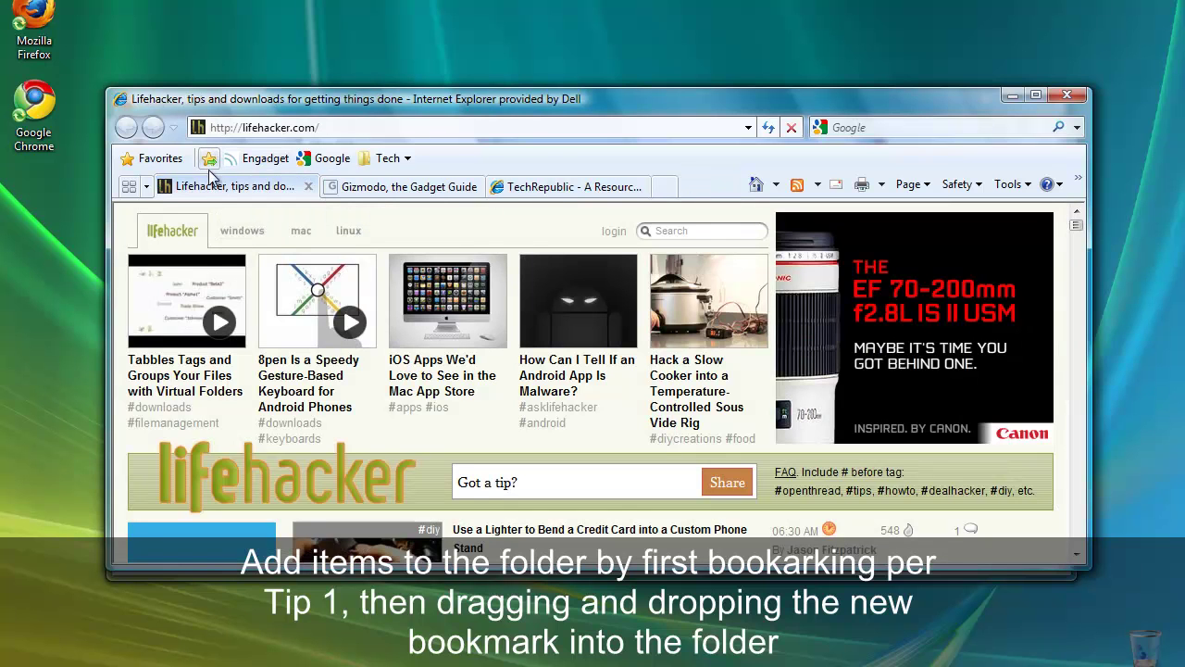
pyautogui.click(309, 187)
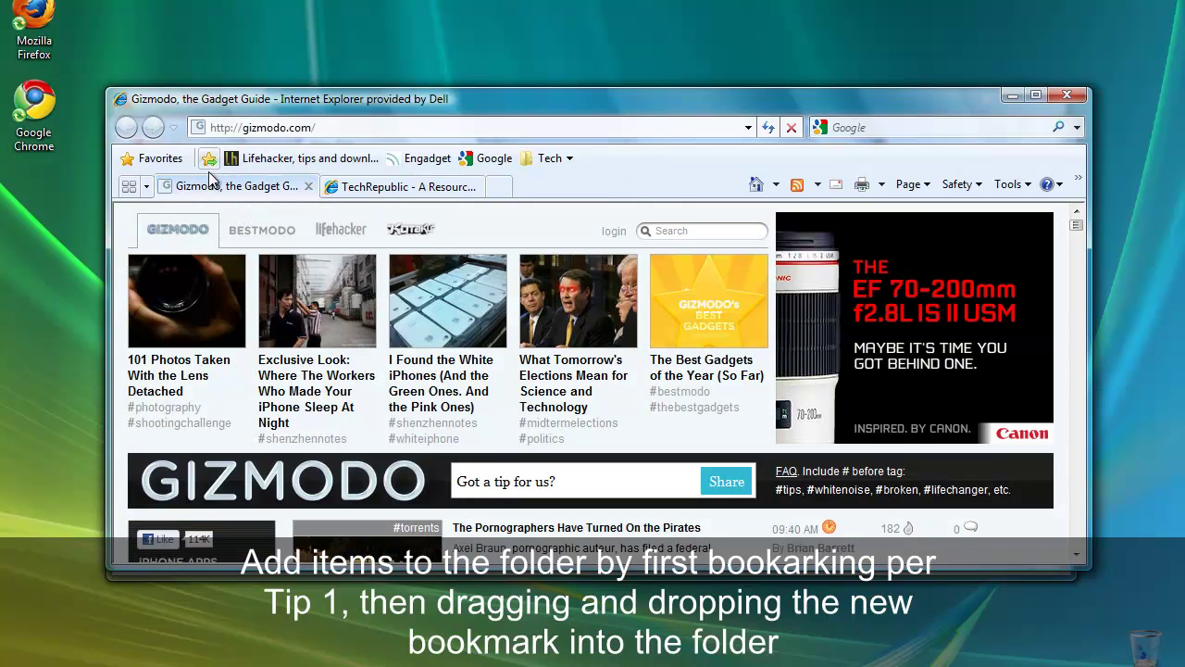
pyautogui.click(209, 163)
pyautogui.click(308, 187)
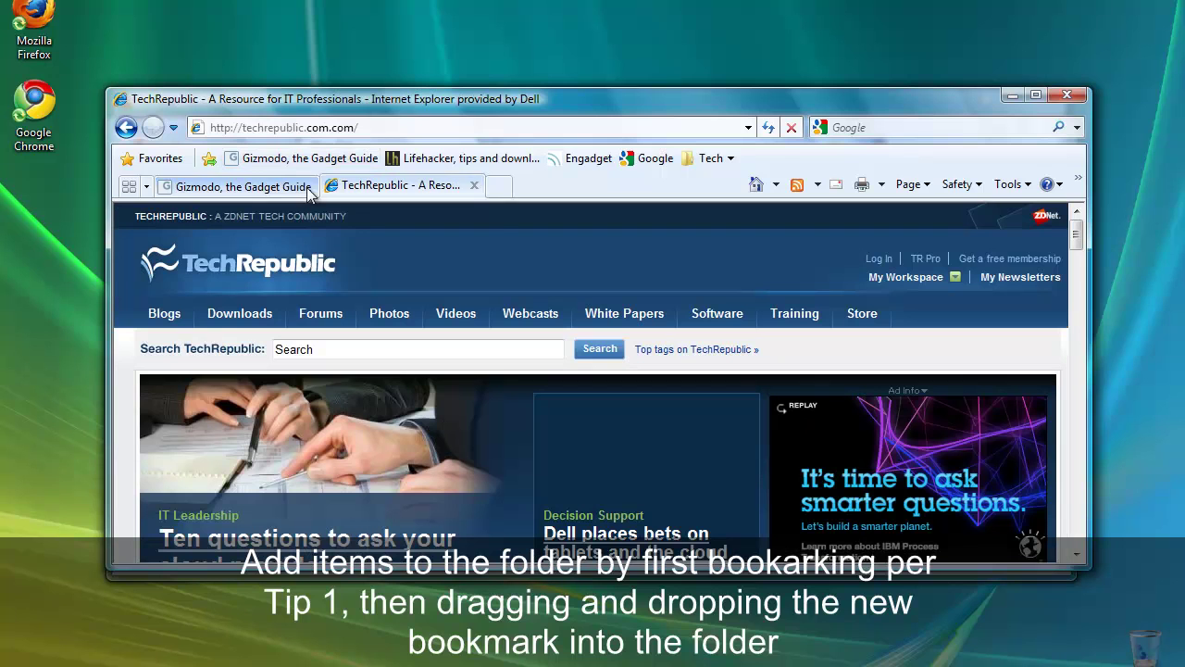
pyautogui.click(209, 163)
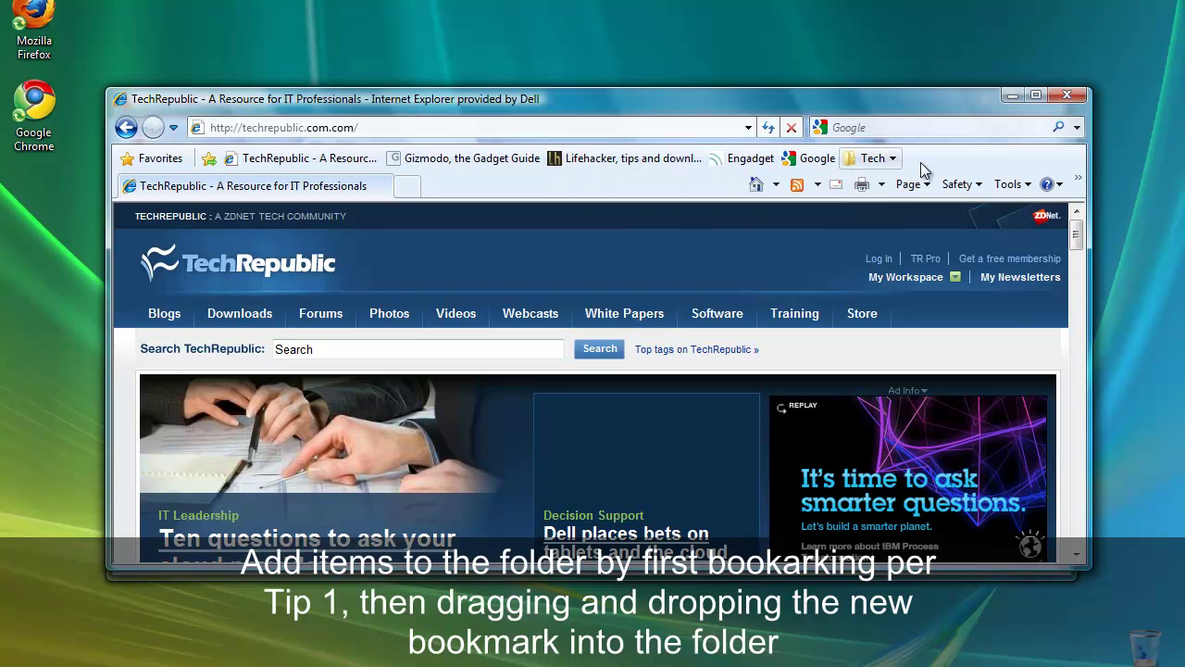
# Drag the Engadget, Lifehacker, Gizmodo and TechRepublic favorites onto the Tech folder.
pyautogui.moveTo(746, 162); pyautogui.dragTo(873, 159)
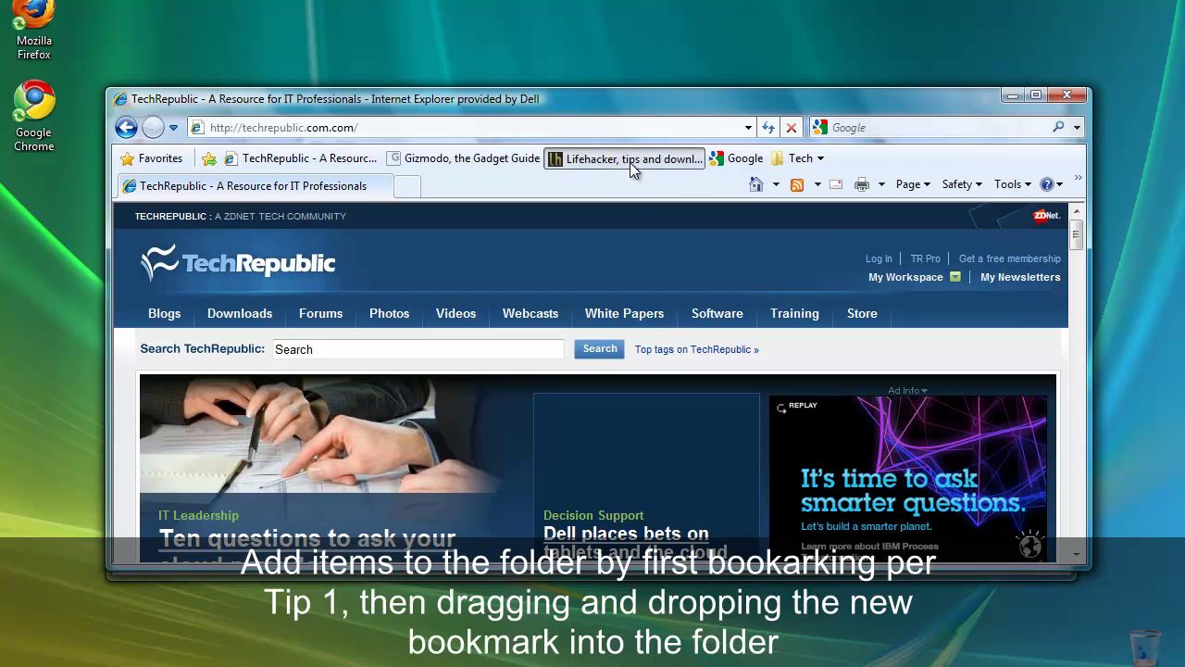
pyautogui.moveTo(706, 162); pyautogui.dragTo(798, 162)
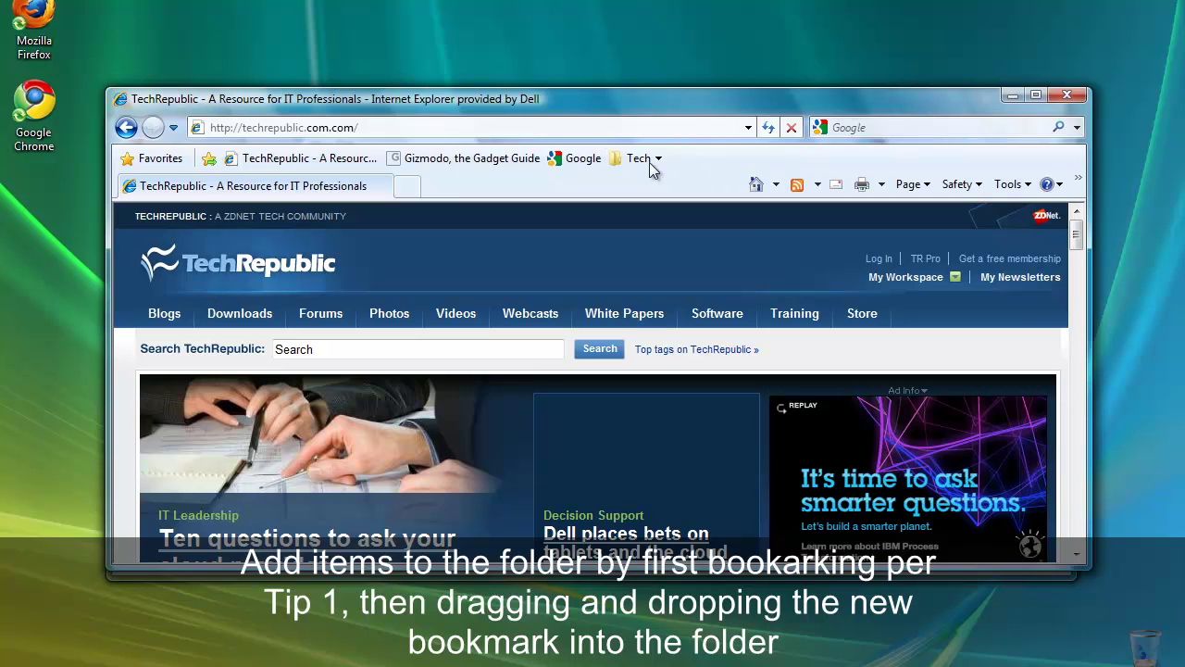
pyautogui.moveTo(447, 162); pyautogui.dragTo(639, 161)
pyautogui.moveTo(306, 164); pyautogui.dragTo(469, 162)
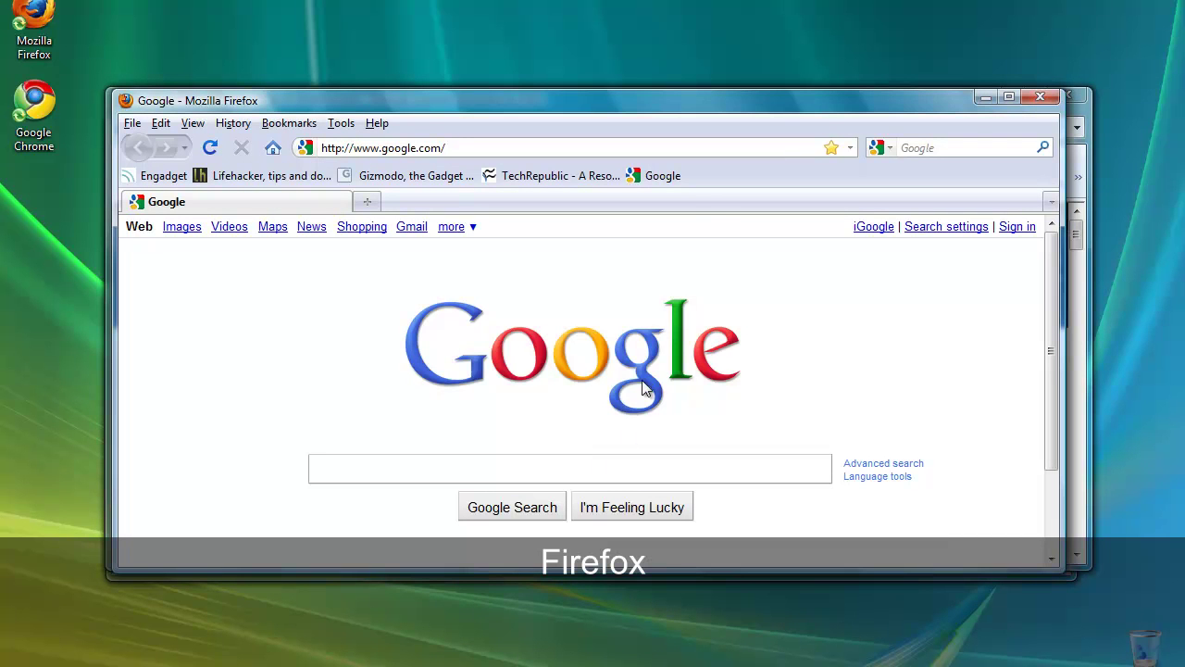
# Create a new 'Tech Stuff' folder on the Firefox Bookmarks Toolbar.
pyautogui.rightClick(707, 179)
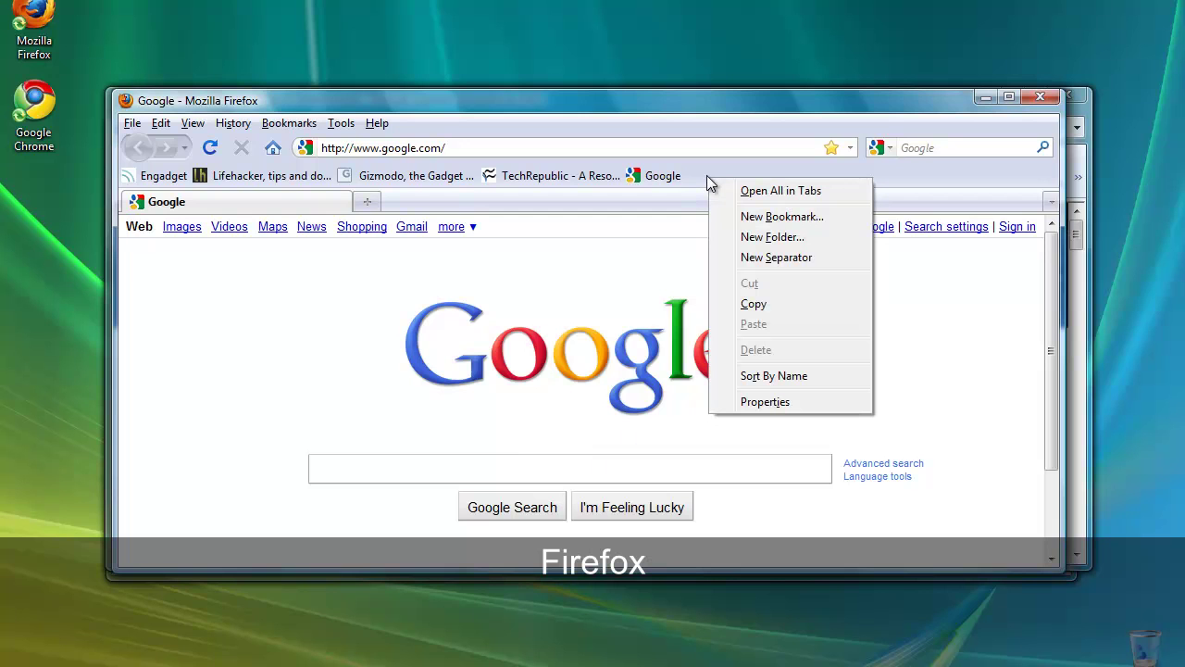
pyautogui.click(722, 236)
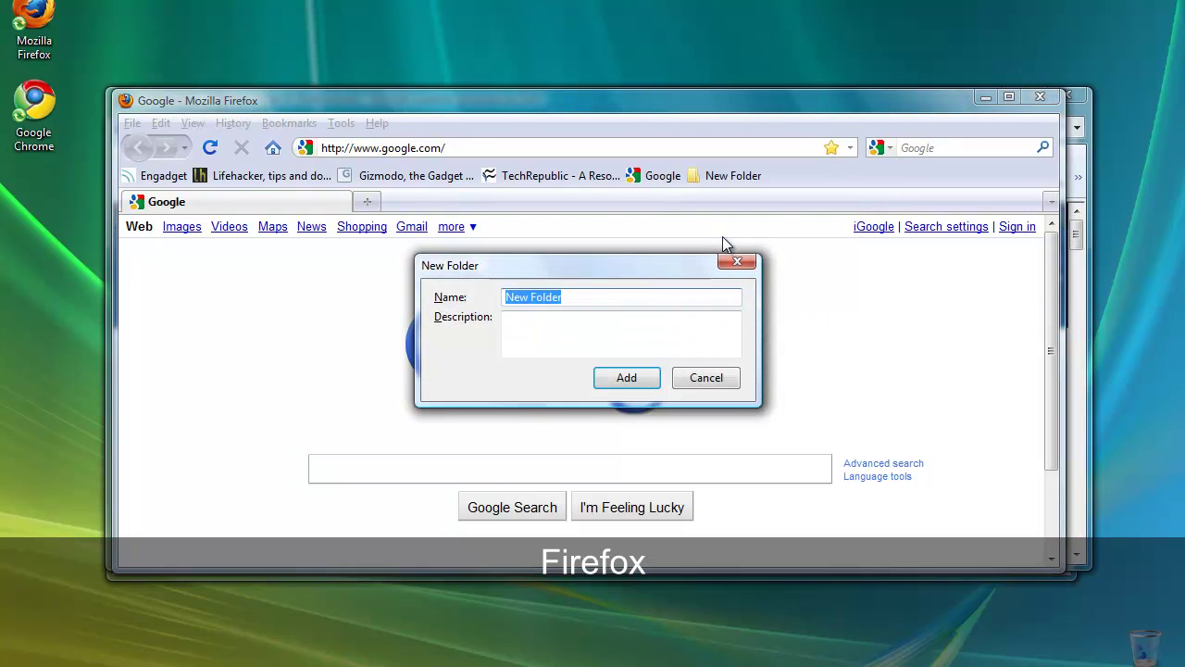
pyautogui.write('Tech Stuff')
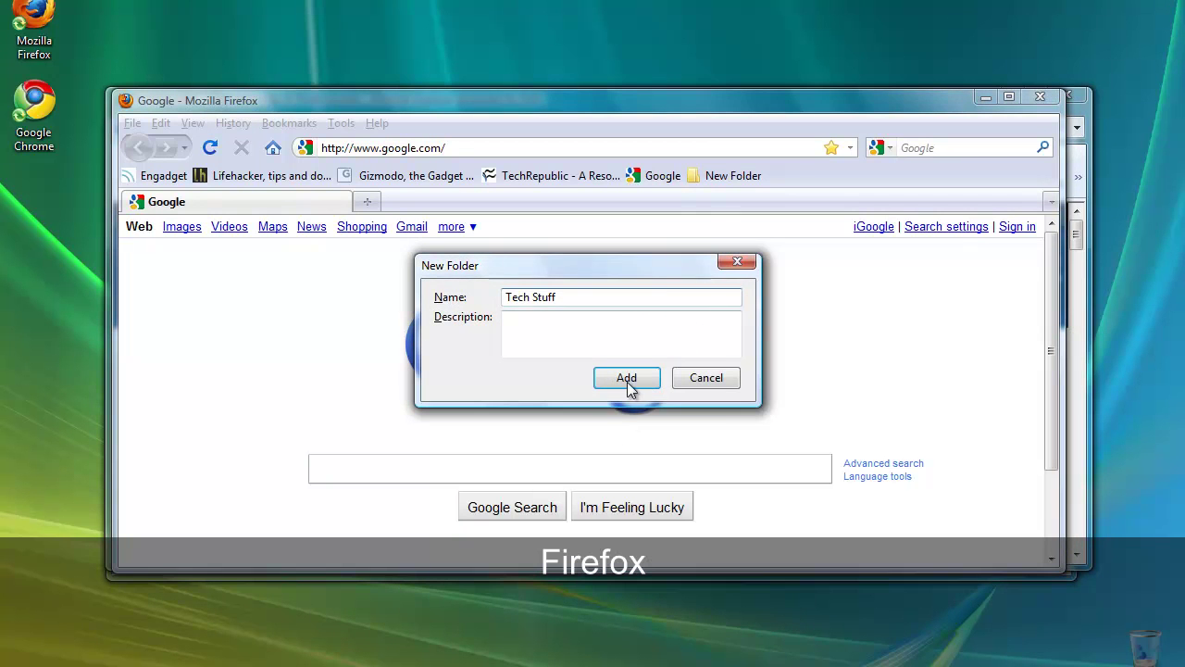
pyautogui.click(627, 378)
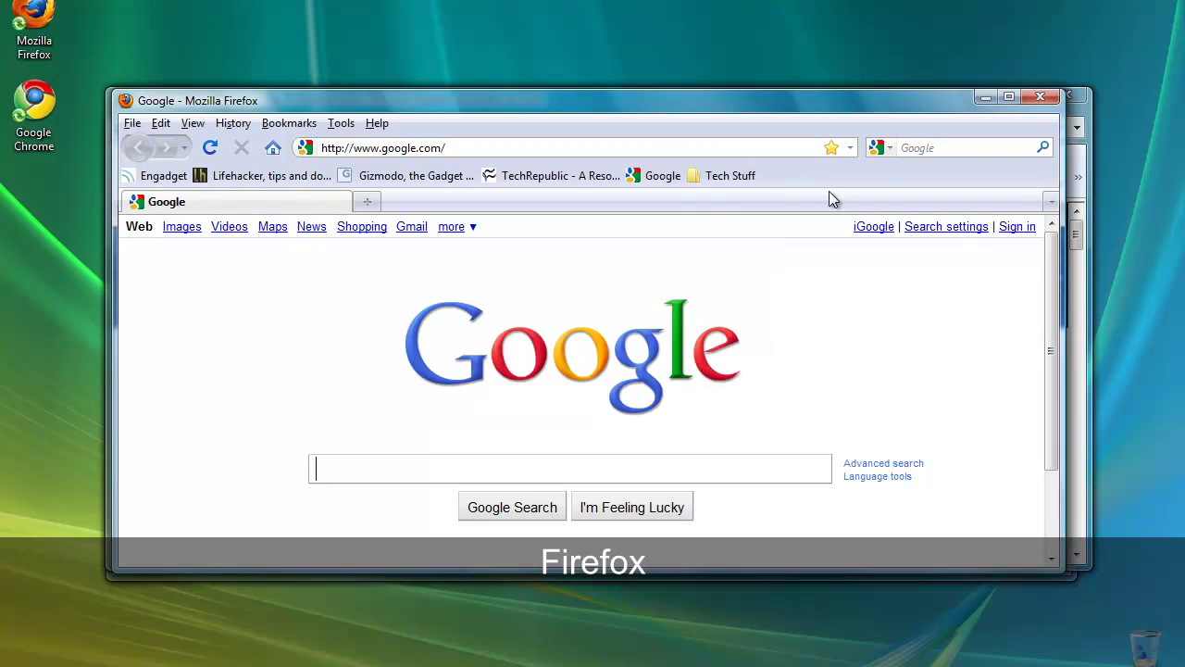
# Drag Engadget, Lifehacker, Gizmodo and TechRepublic into the Tech Stuff folder.
pyautogui.moveTo(159, 176); pyautogui.dragTo(720, 181)
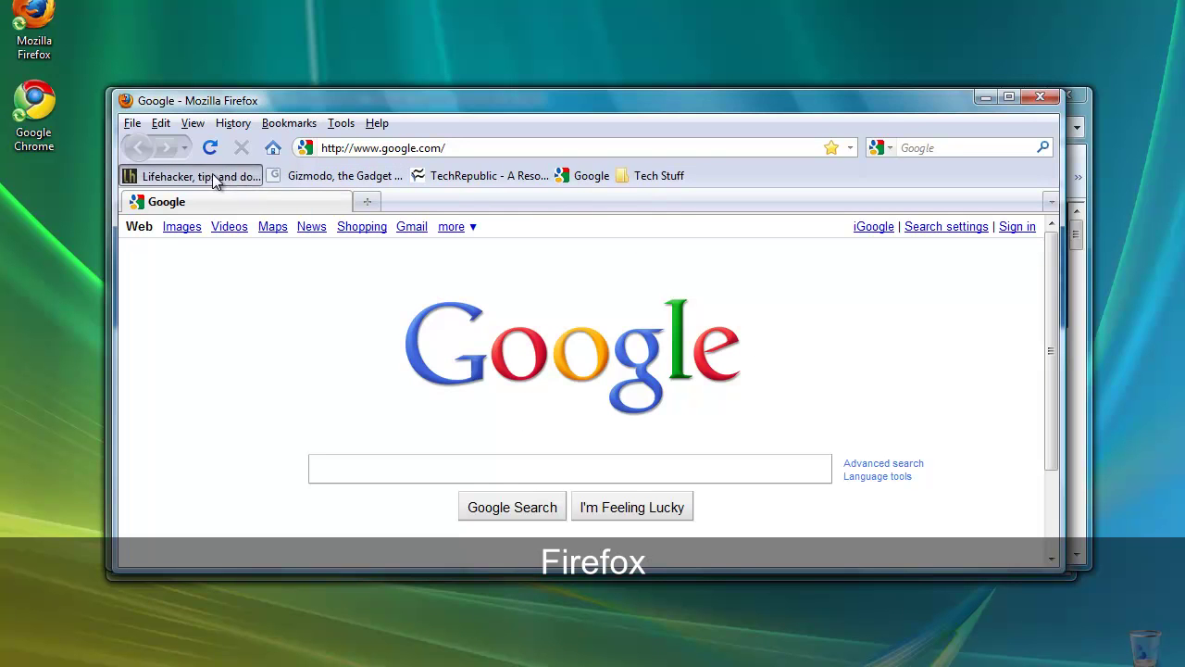
pyautogui.moveTo(212, 177); pyautogui.dragTo(659, 178)
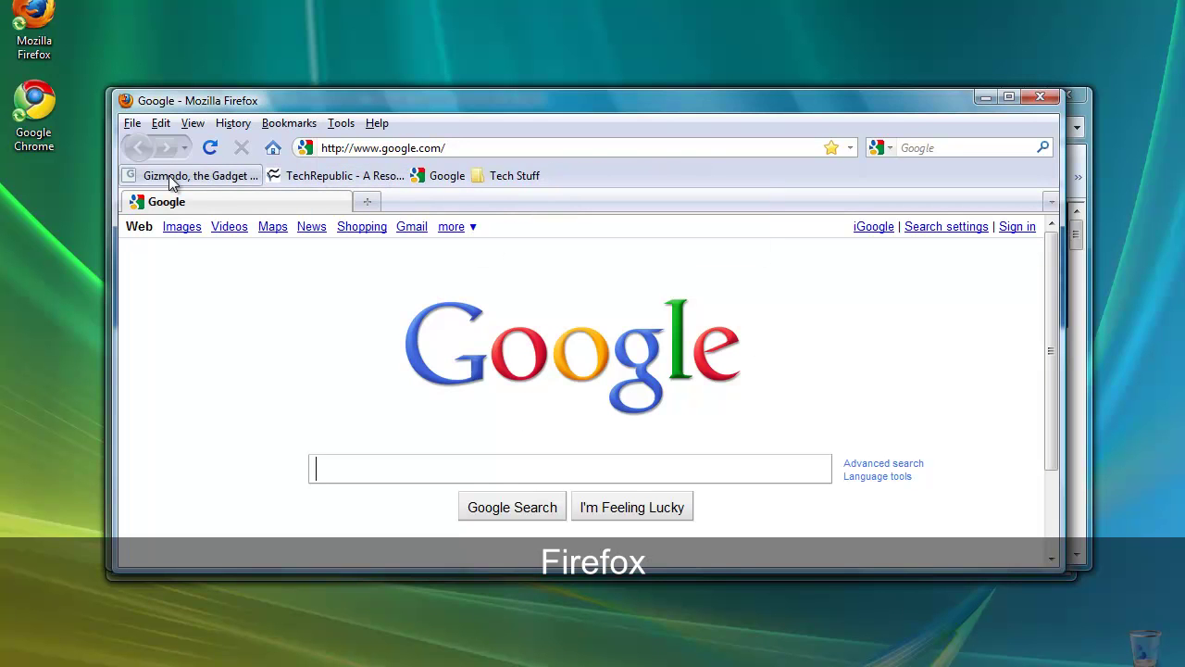
pyautogui.moveTo(176, 183); pyautogui.dragTo(501, 183)
pyautogui.moveTo(199, 179); pyautogui.dragTo(361, 187)
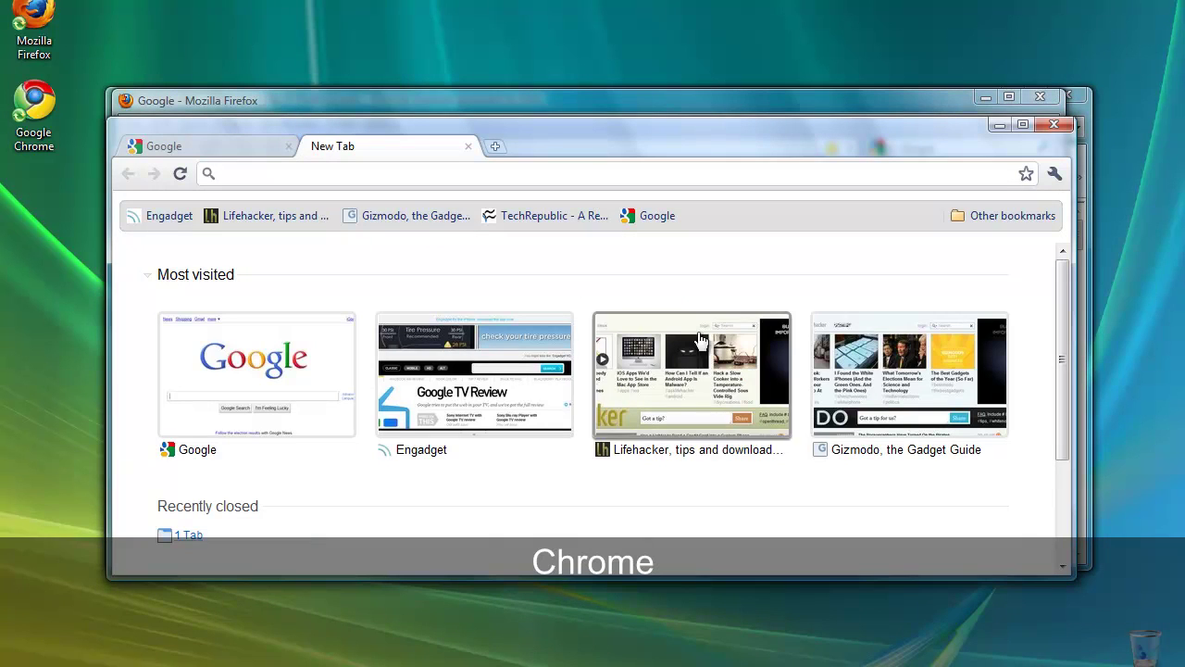
# Add a 'Tech Stuff' folder to the Chrome bookmarks bar.
pyautogui.rightClick(715, 219)
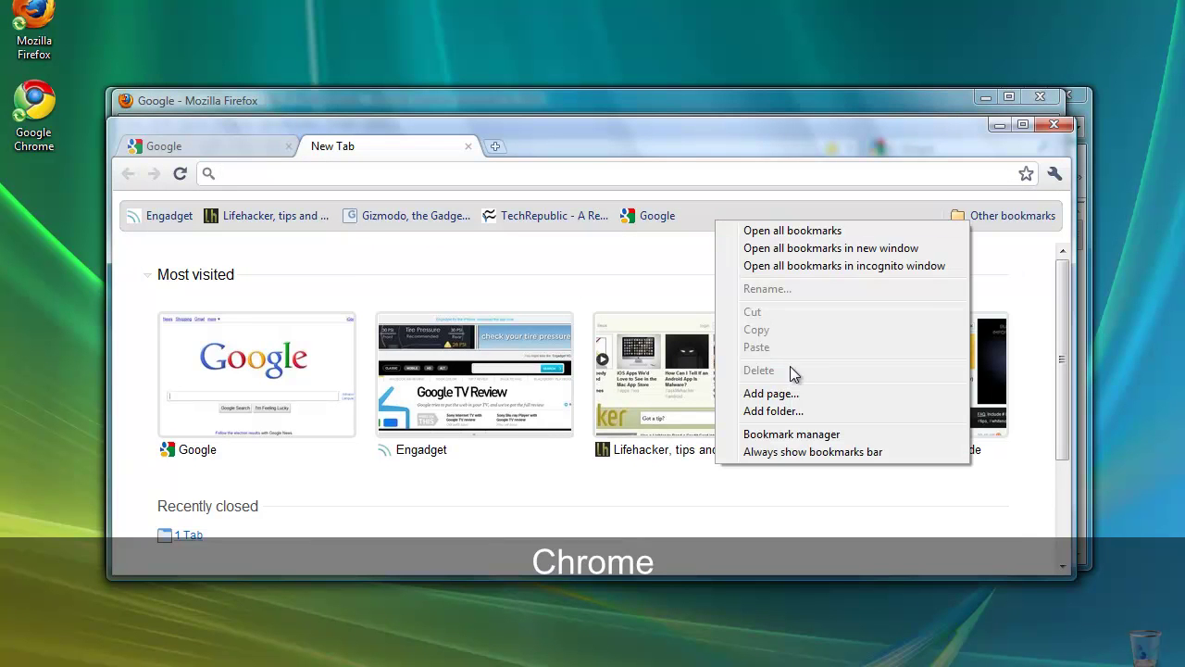
pyautogui.click(785, 413)
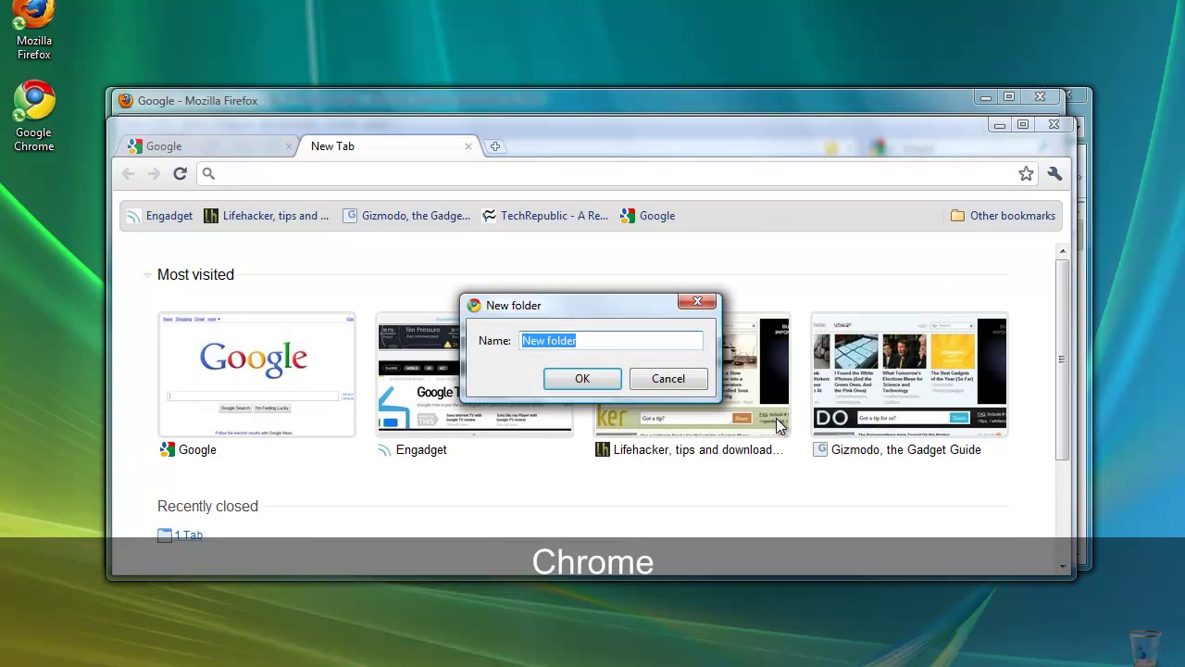
pyautogui.write('Tec')
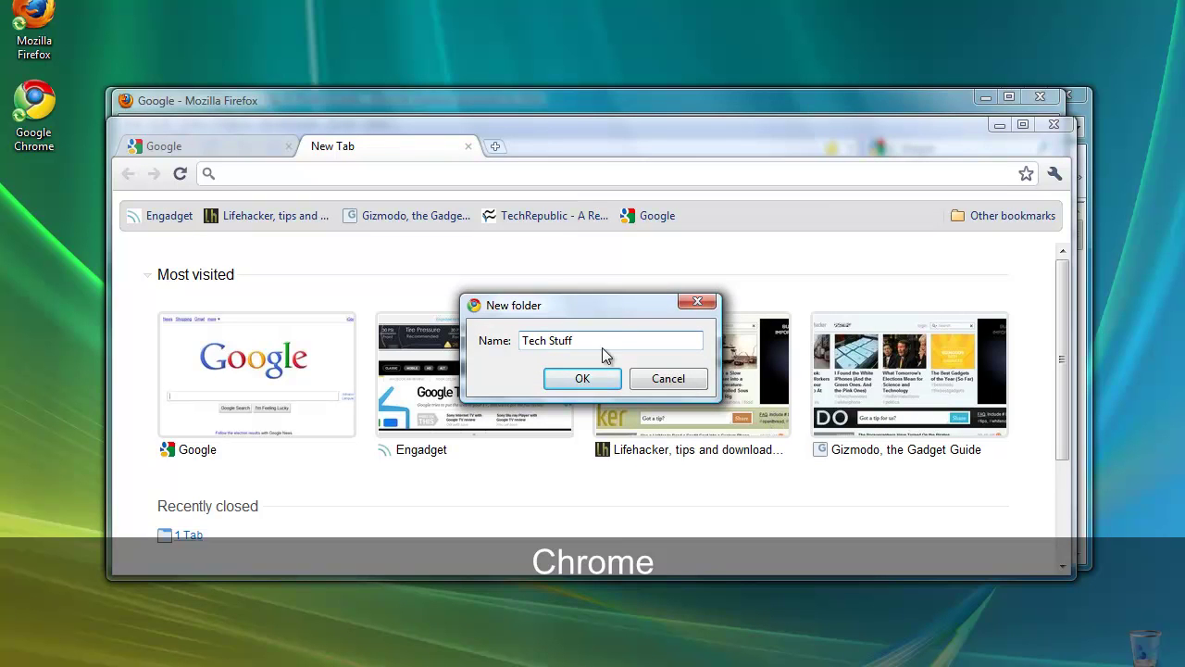
pyautogui.write('h Stuff')
pyautogui.click(597, 381)
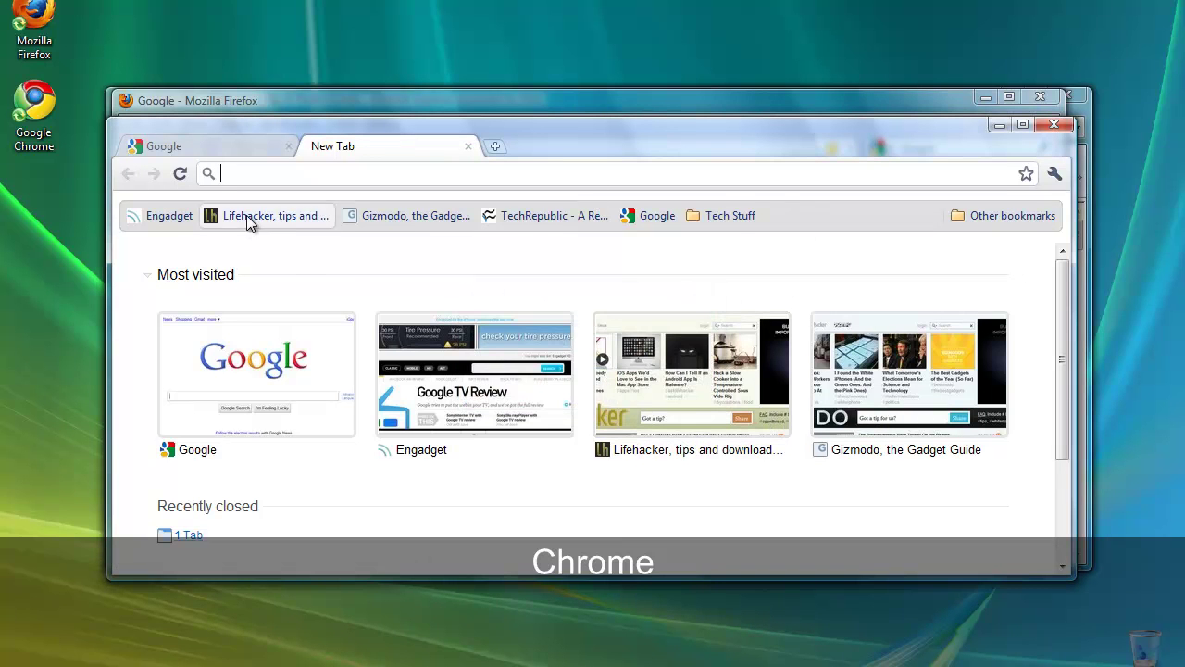
# Drag Lifehacker, Gizmodo, TechRepublic and Engadget into Tech Stuff and check its contents.
pyautogui.moveTo(247, 215); pyautogui.dragTo(730, 220)
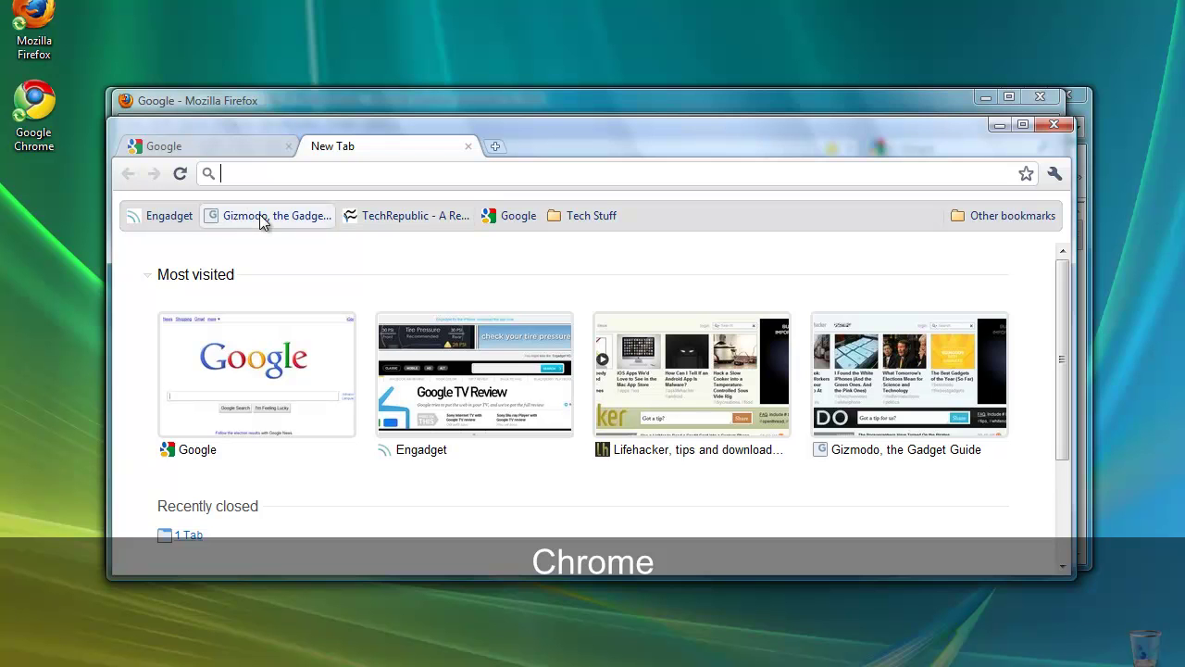
pyautogui.moveTo(260, 218); pyautogui.dragTo(567, 221)
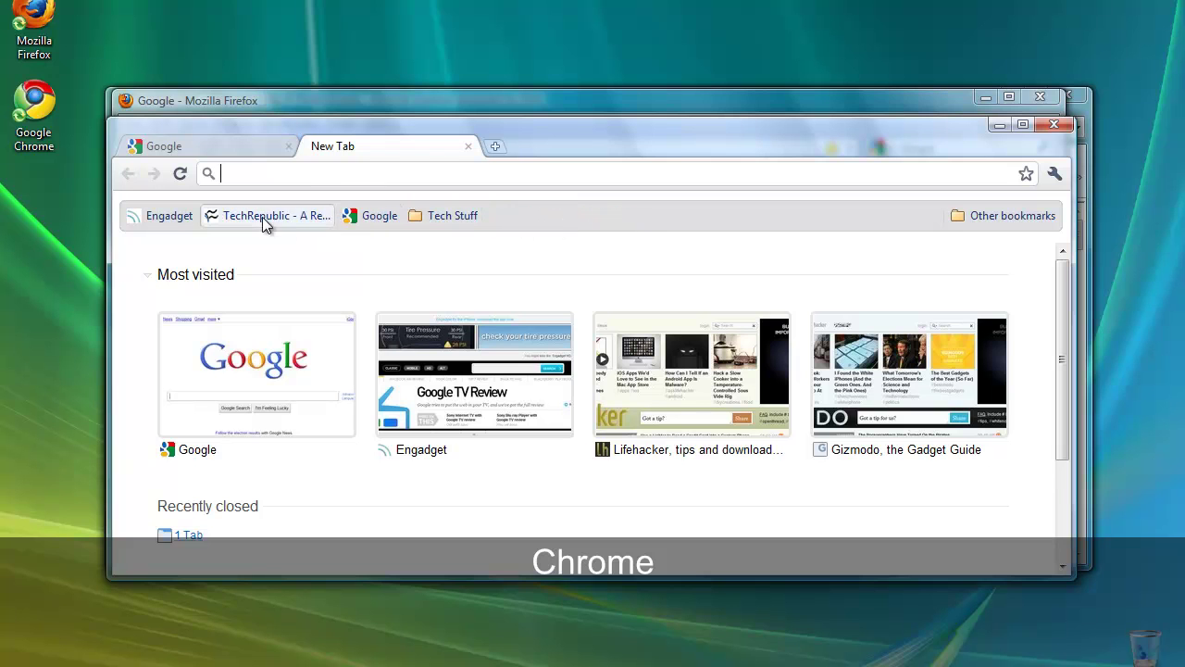
pyautogui.moveTo(262, 216); pyautogui.dragTo(443, 217)
pyautogui.moveTo(156, 217); pyautogui.dragTo(303, 219)
pyautogui.click(220, 217)
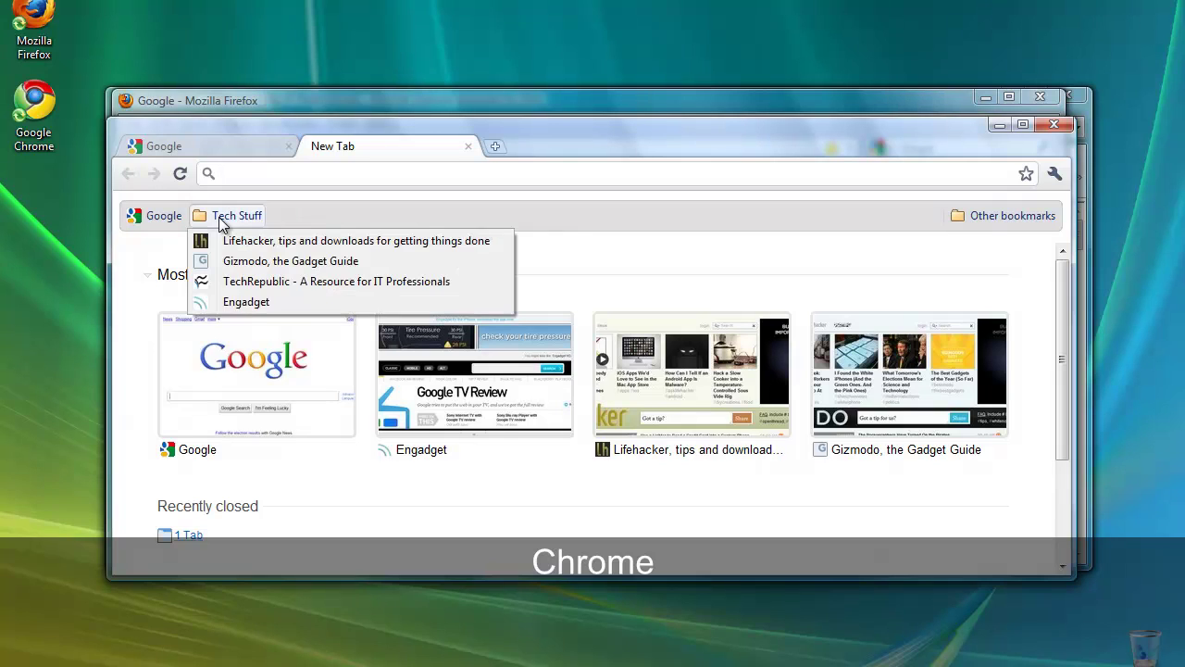
pyautogui.press('Escape')
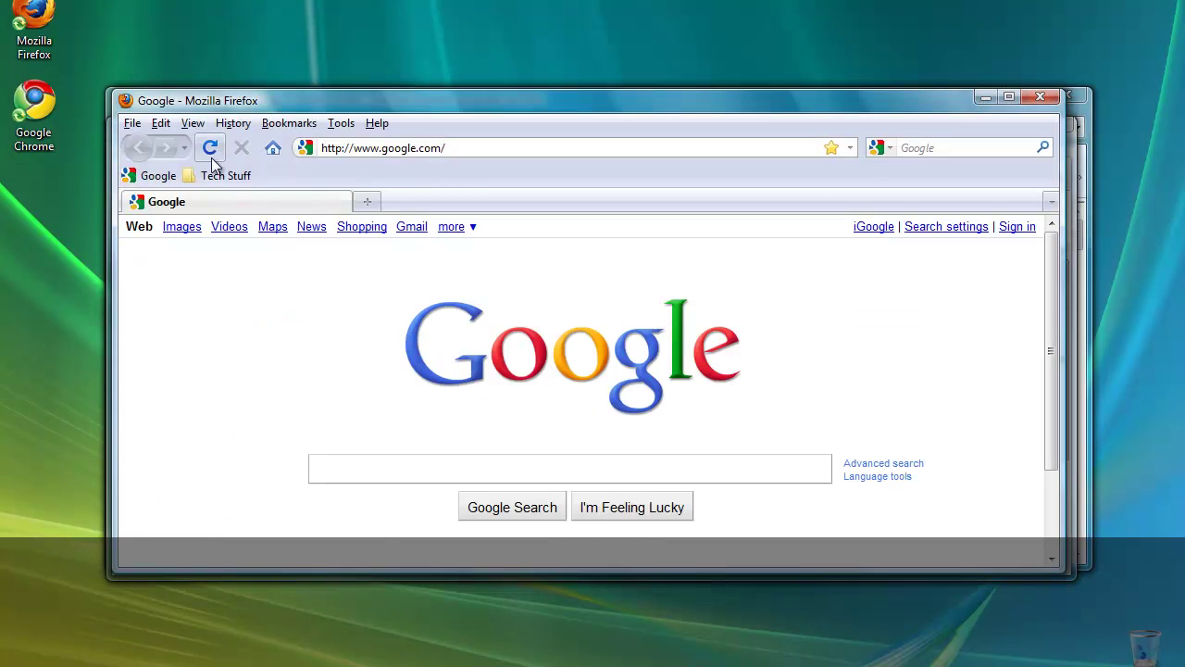
pyautogui.click(222, 176)
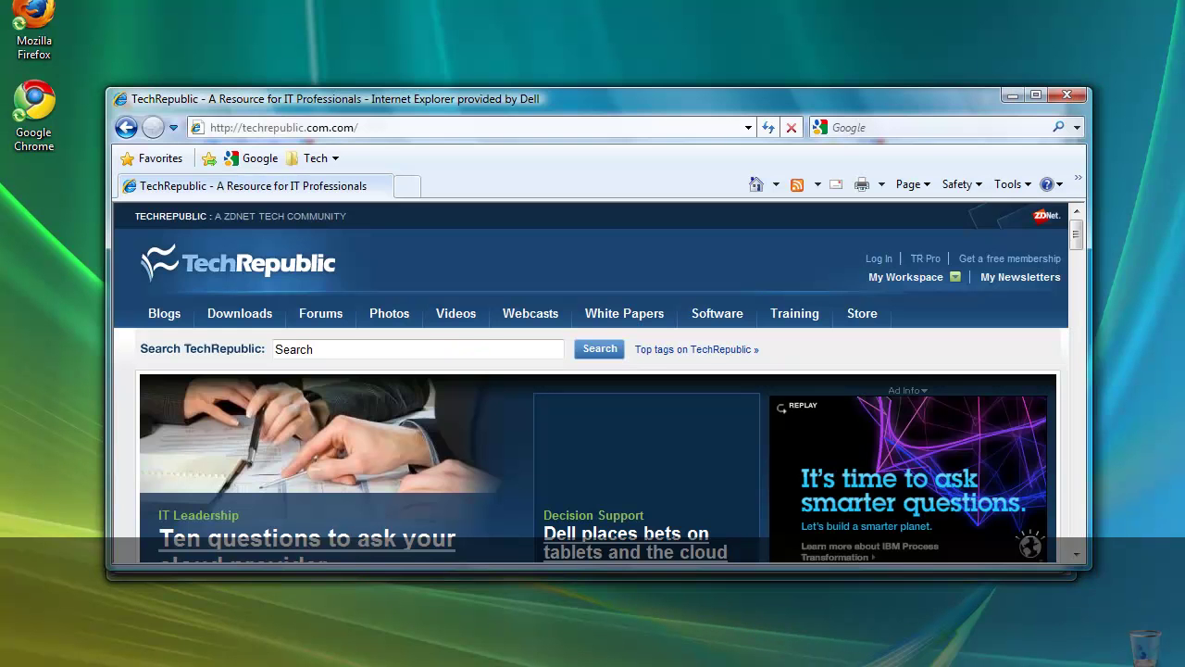
# Show the Tech folder's dropdown on the Favorites Bar.
pyautogui.click(317, 159)
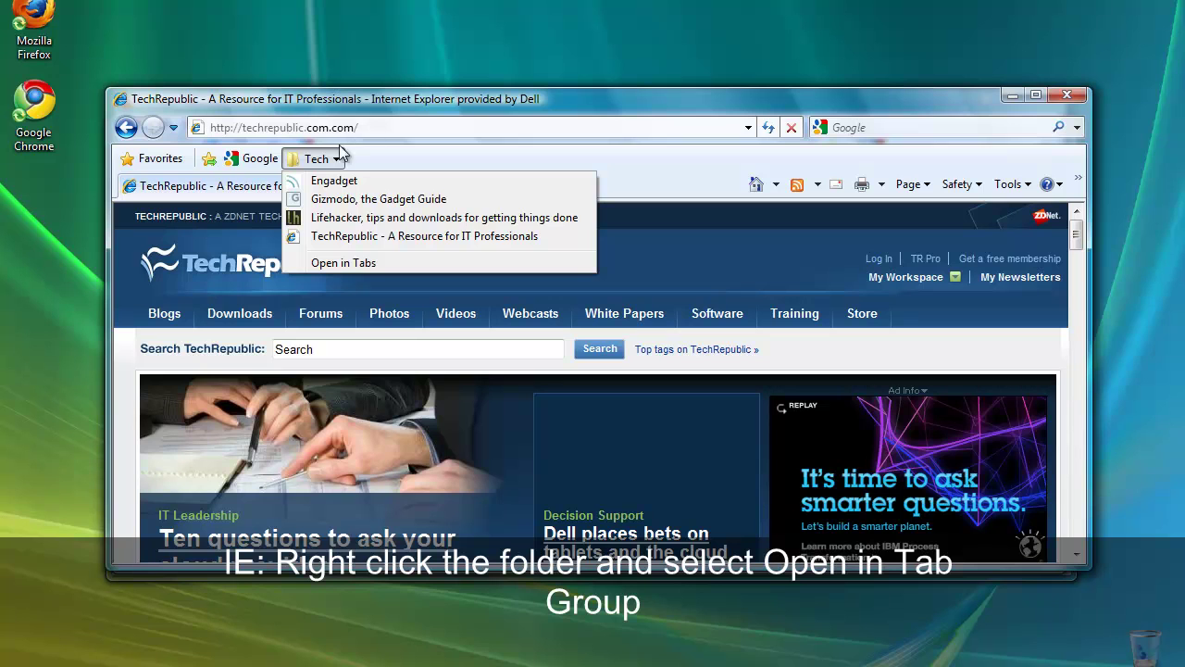
# Open the Tech folder's sites as a tab group and switch to the Engadget tab.
pyautogui.click(335, 156)
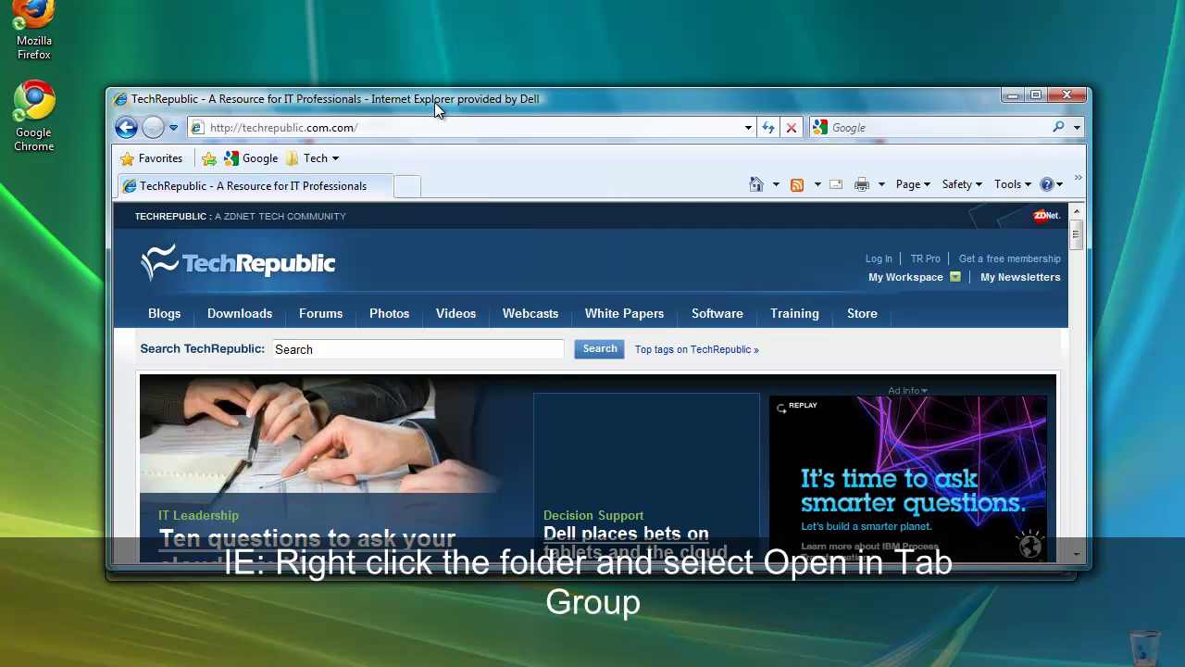
pyautogui.rightClick(296, 159)
pyautogui.click(370, 172)
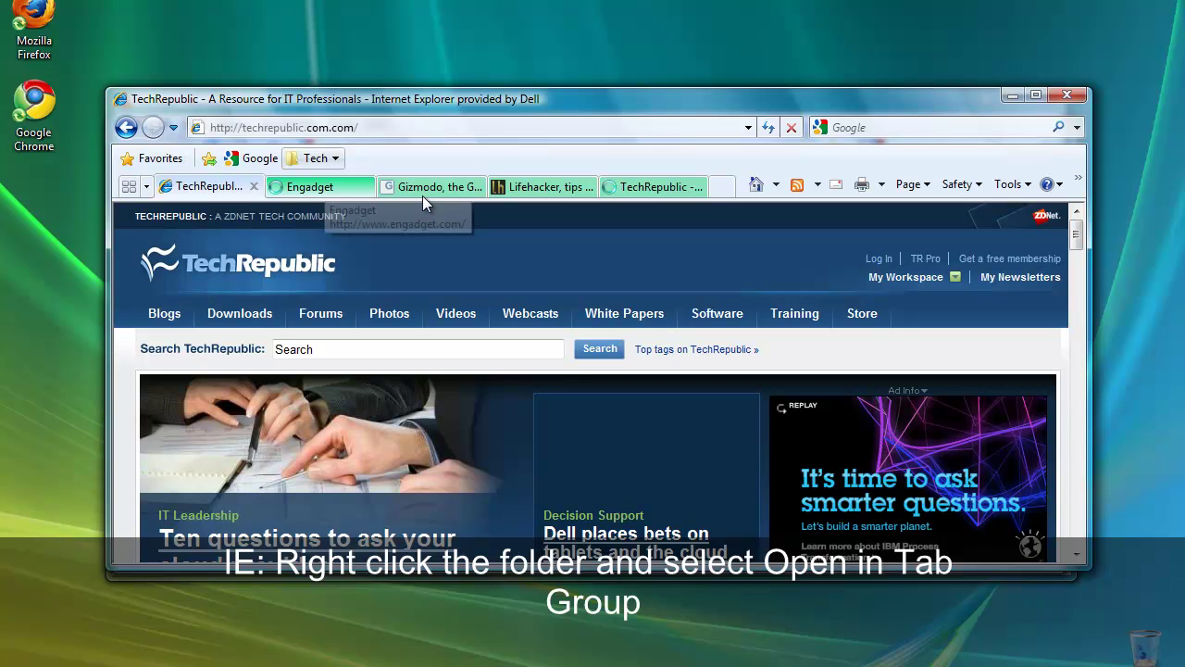
pyautogui.hotkey('ctrl', 'Tab')
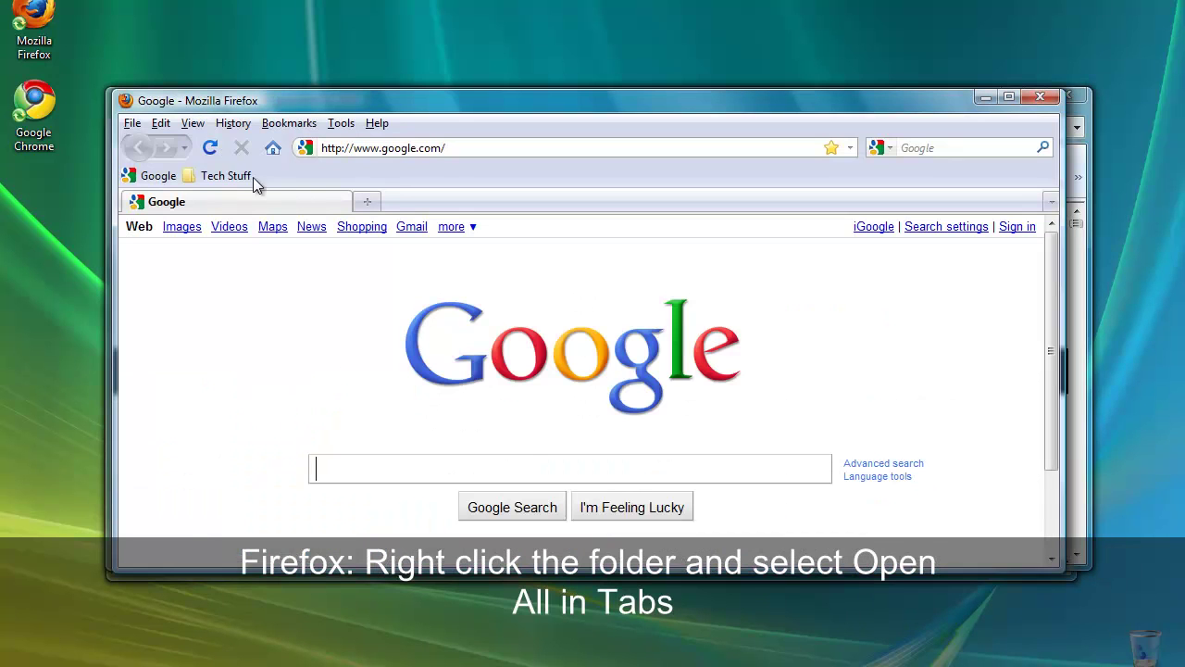
# Use Open All in Tabs on Firefox's Tech Stuff toolbar folder to load its sites as tabs.
pyautogui.rightClick(232, 174)
pyautogui.click(258, 189)
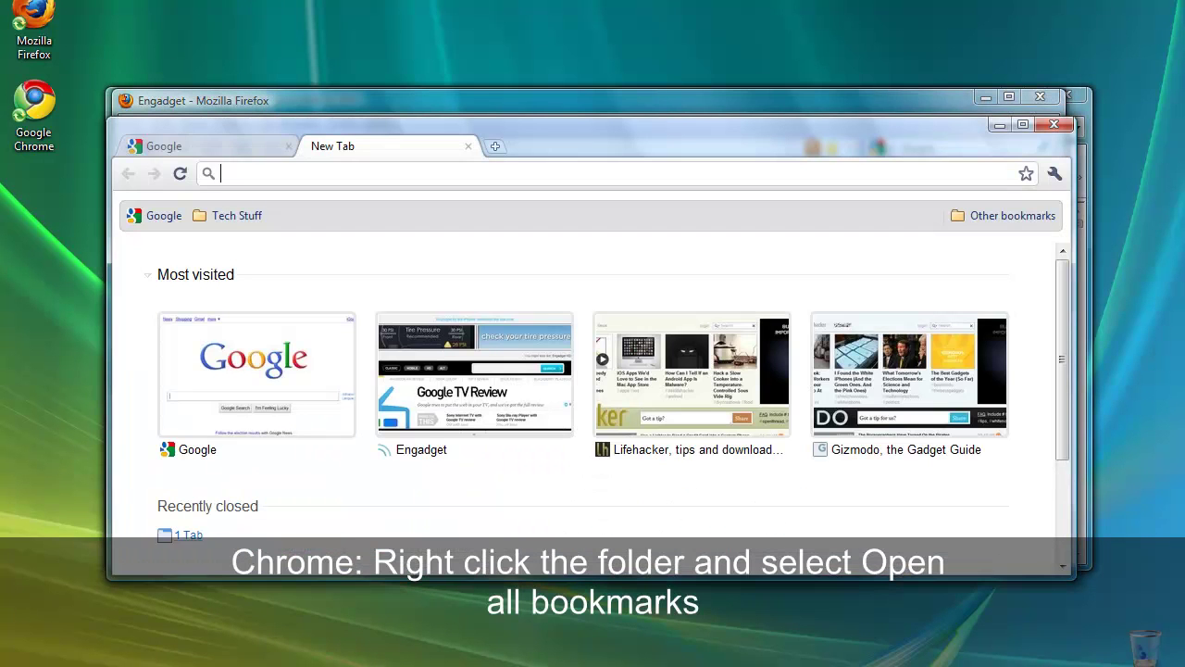
# Use Open all bookmarks on Chrome's Tech Stuff bookmarks-bar folder, starting with lifehacker.com.
pyautogui.rightClick(227, 221)
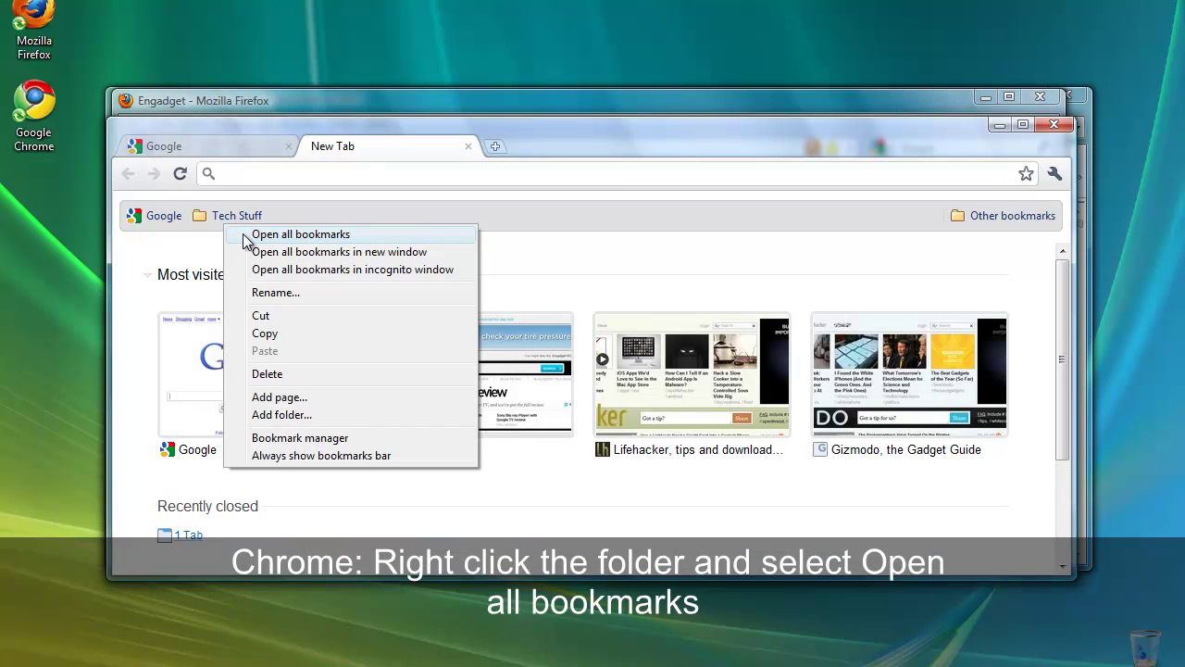
pyautogui.click(247, 238)
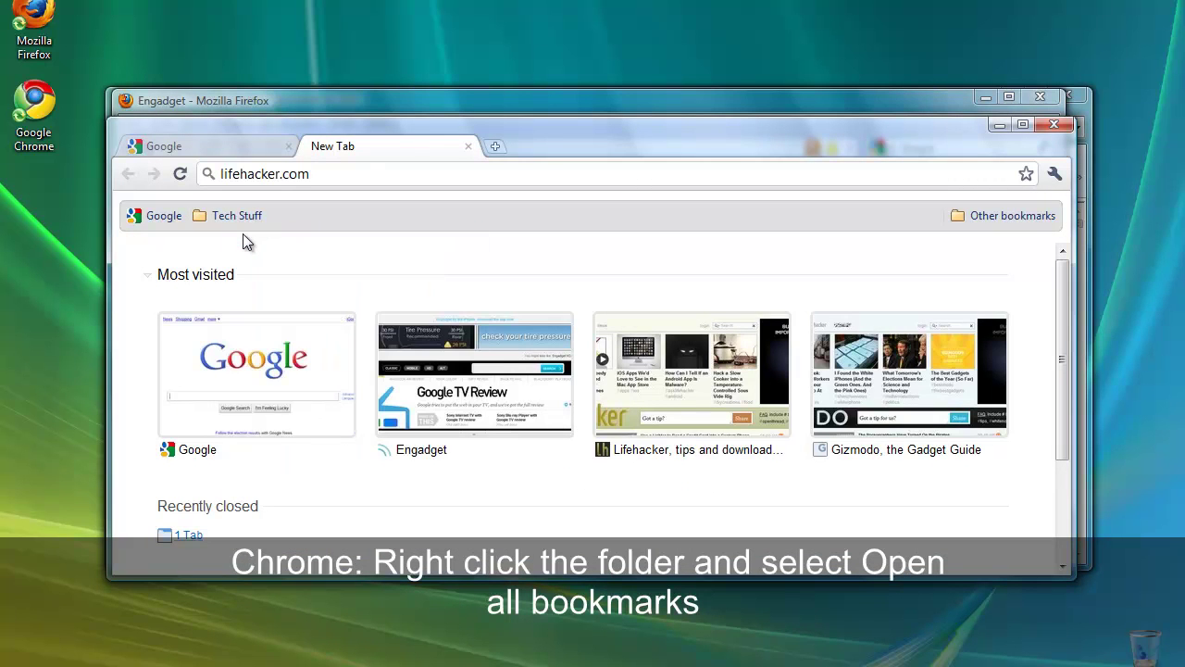